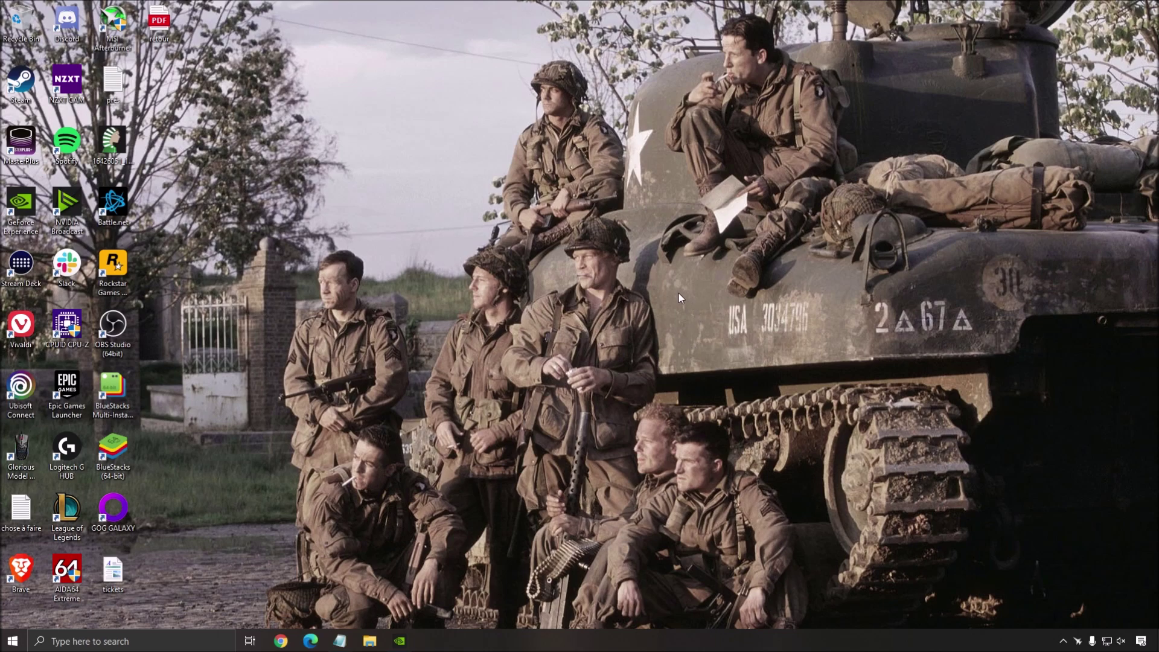
Open Task Manager, show the list of startup programs and maximize the window.
key(ctrl+alt+Delete)
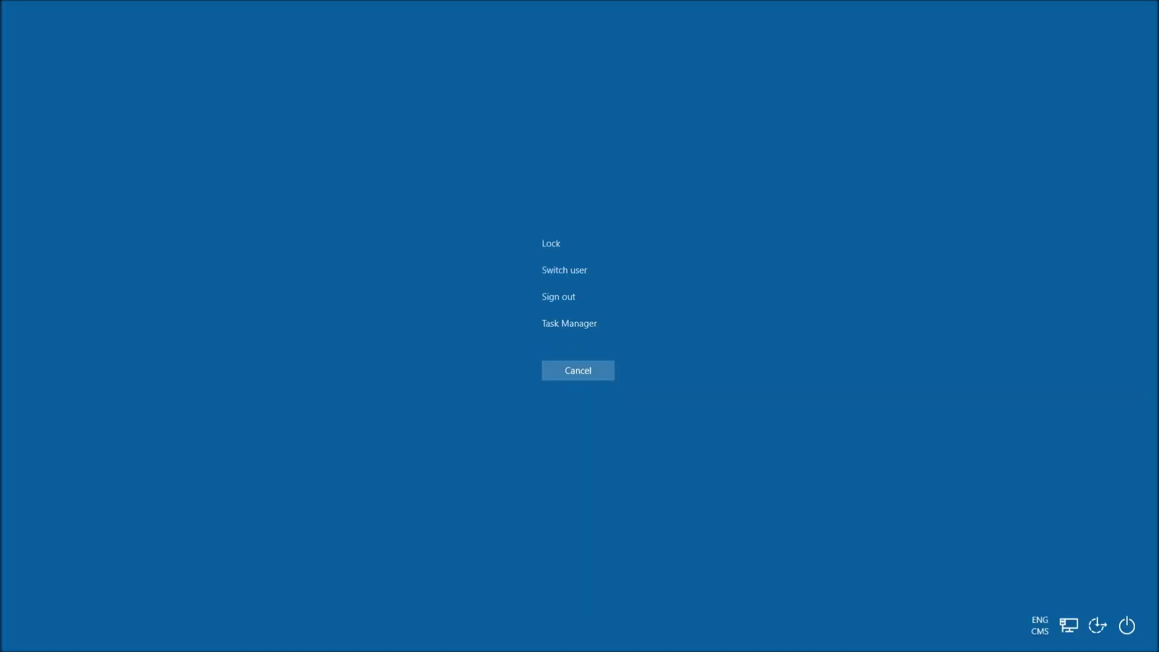
click(569, 323)
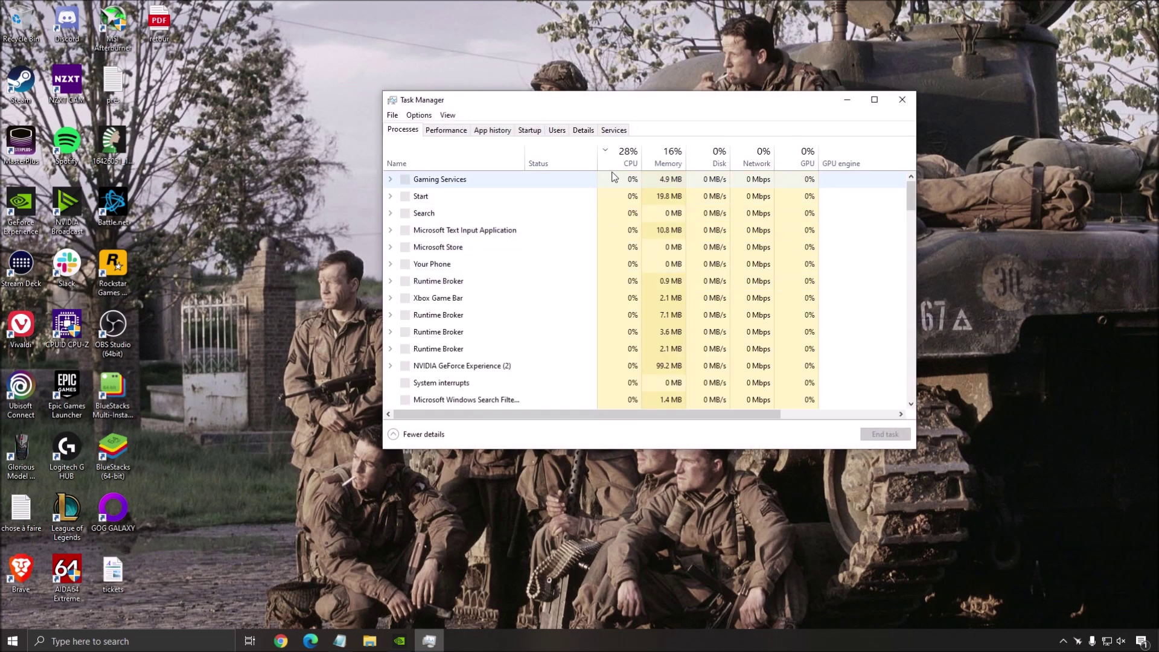
click(528, 131)
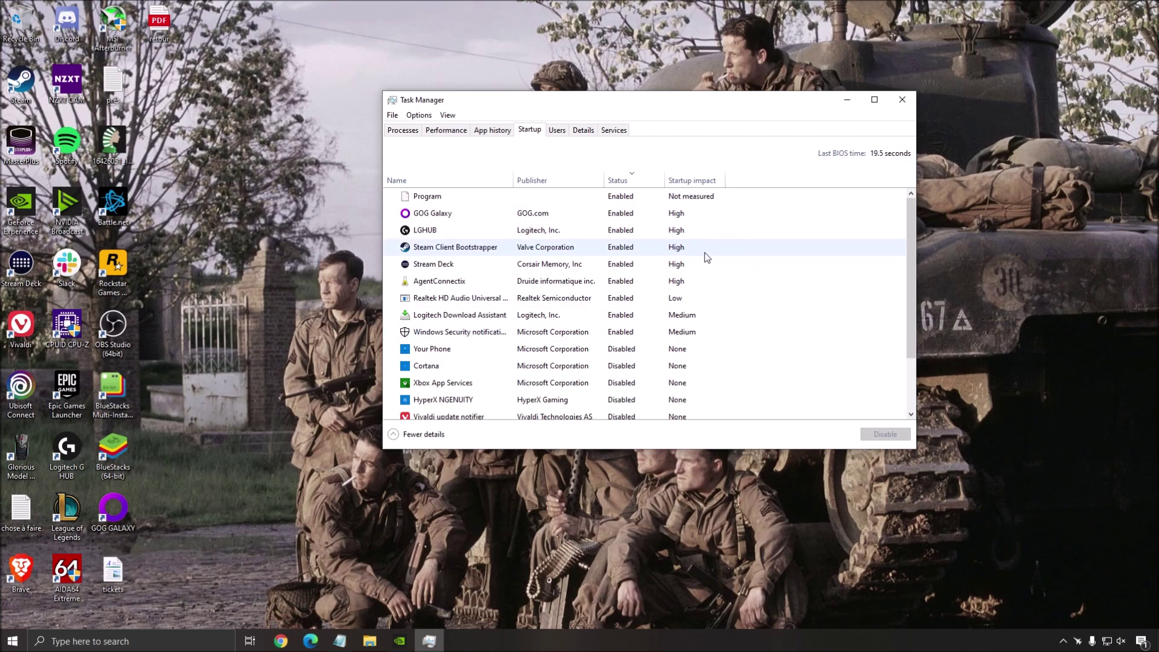
click(477, 230)
scroll(474, 239, down, 2)
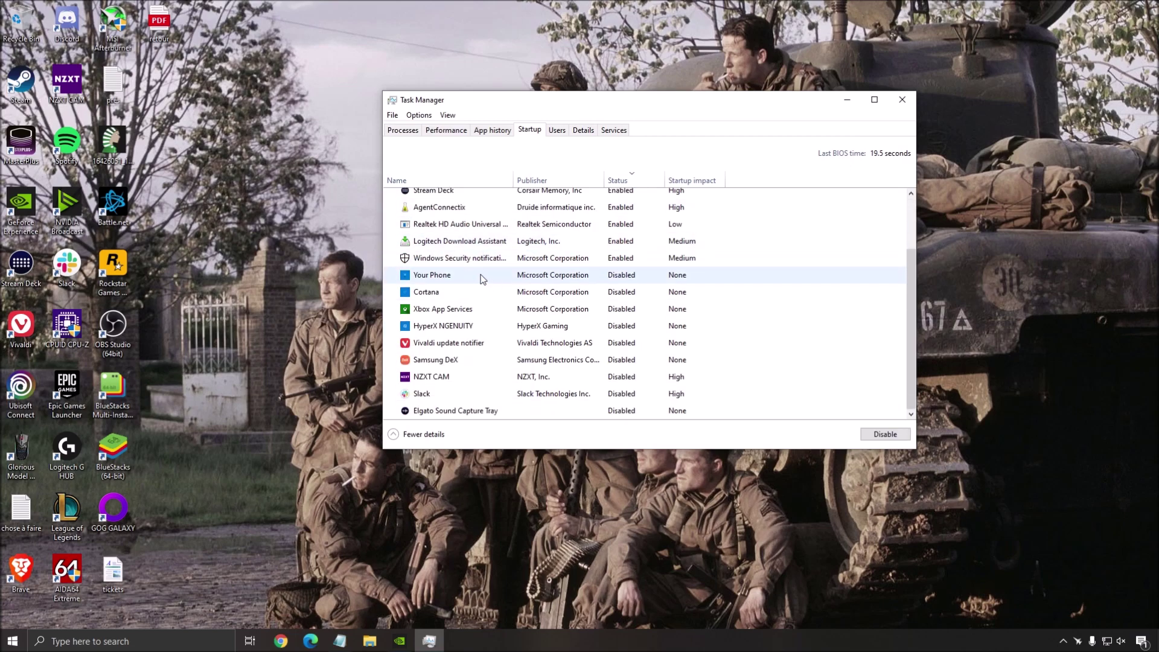
click(874, 100)
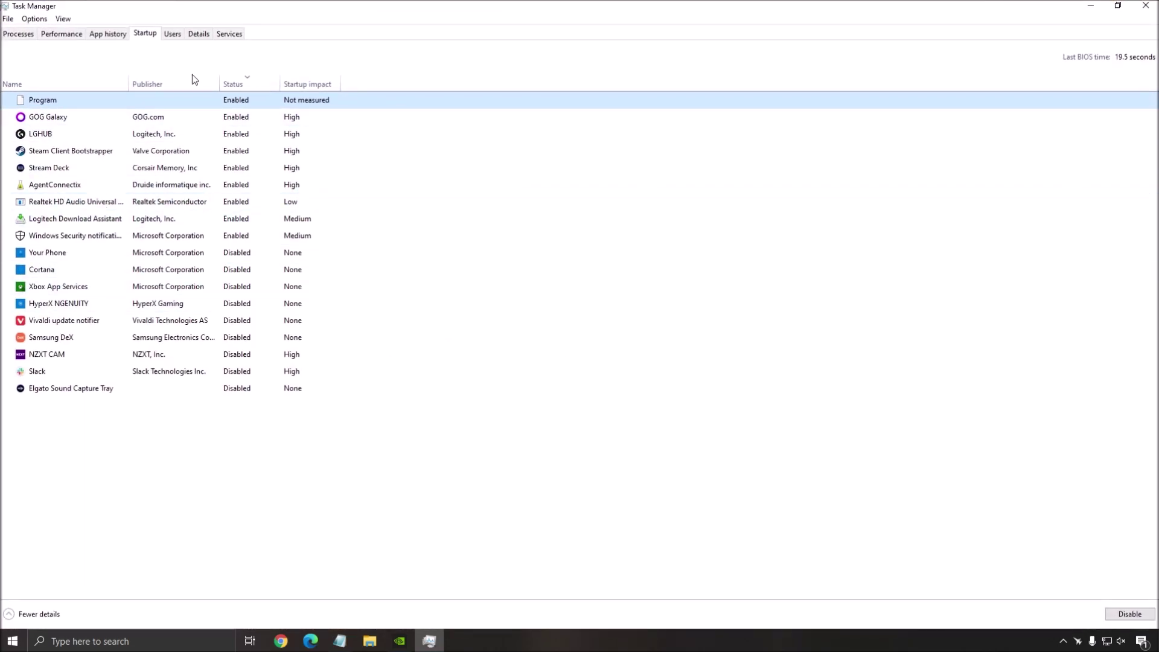
Examine the startup impact ratings and enabled or disabled status of the listed startup programs.
click(308, 135)
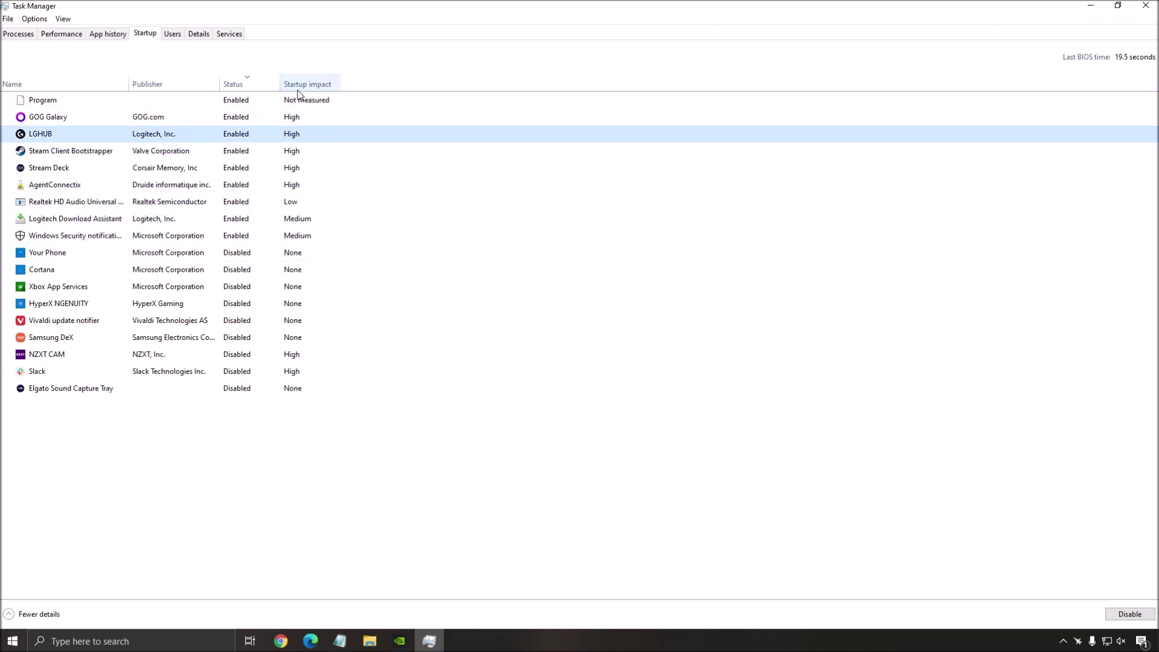
click(295, 150)
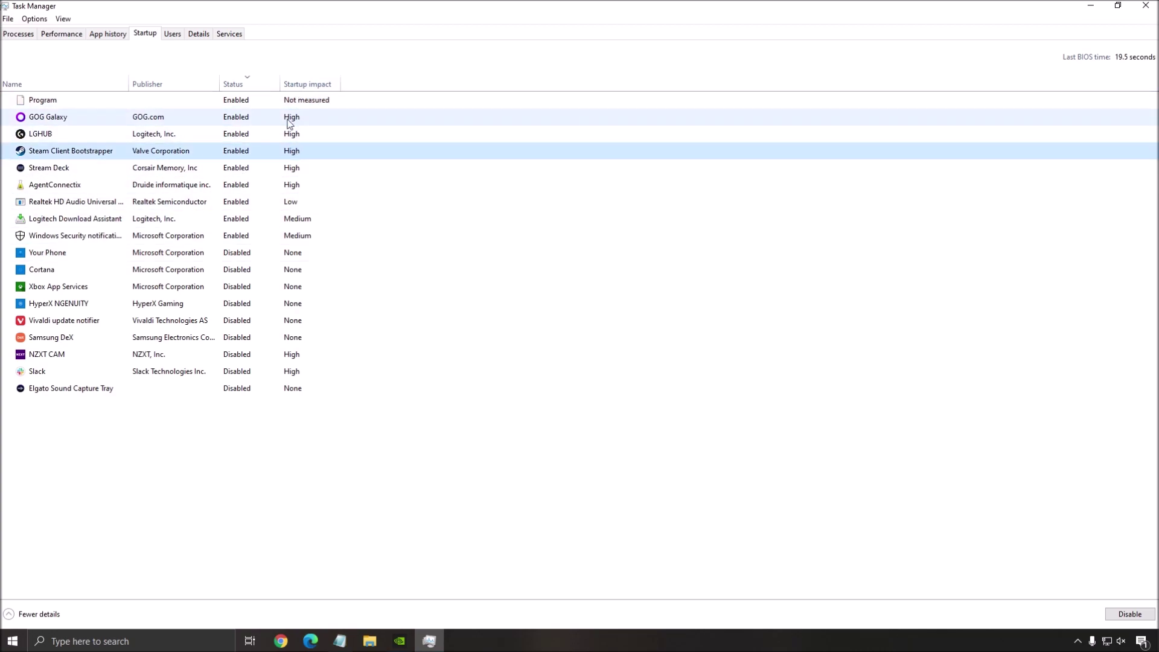
click(310, 218)
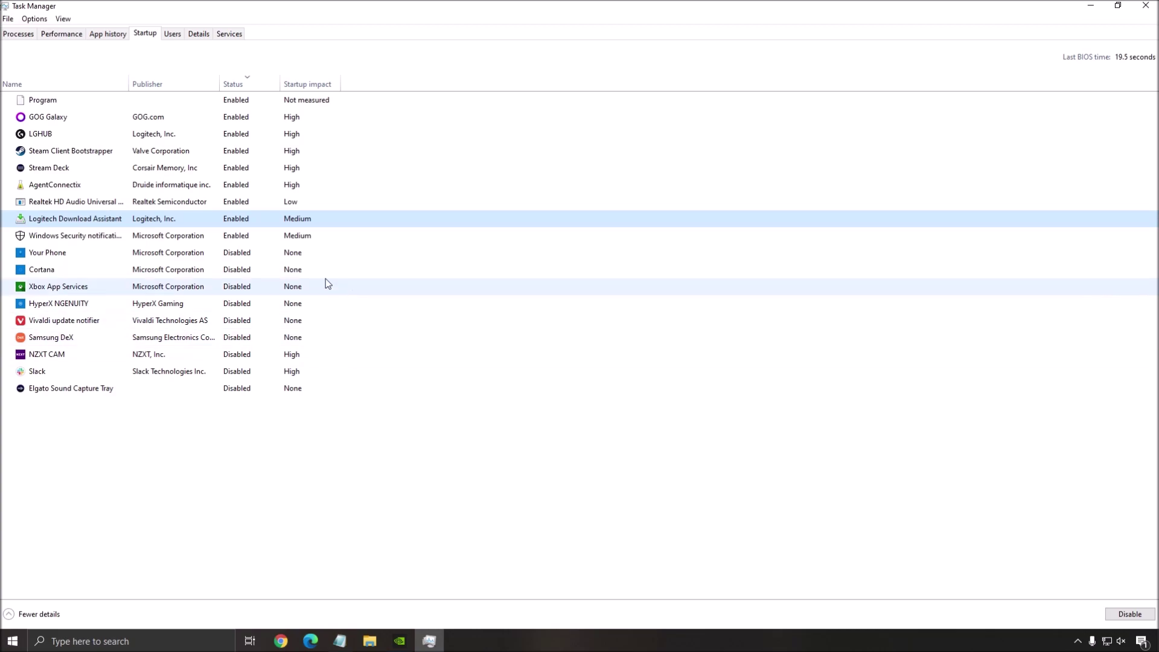
click(73, 252)
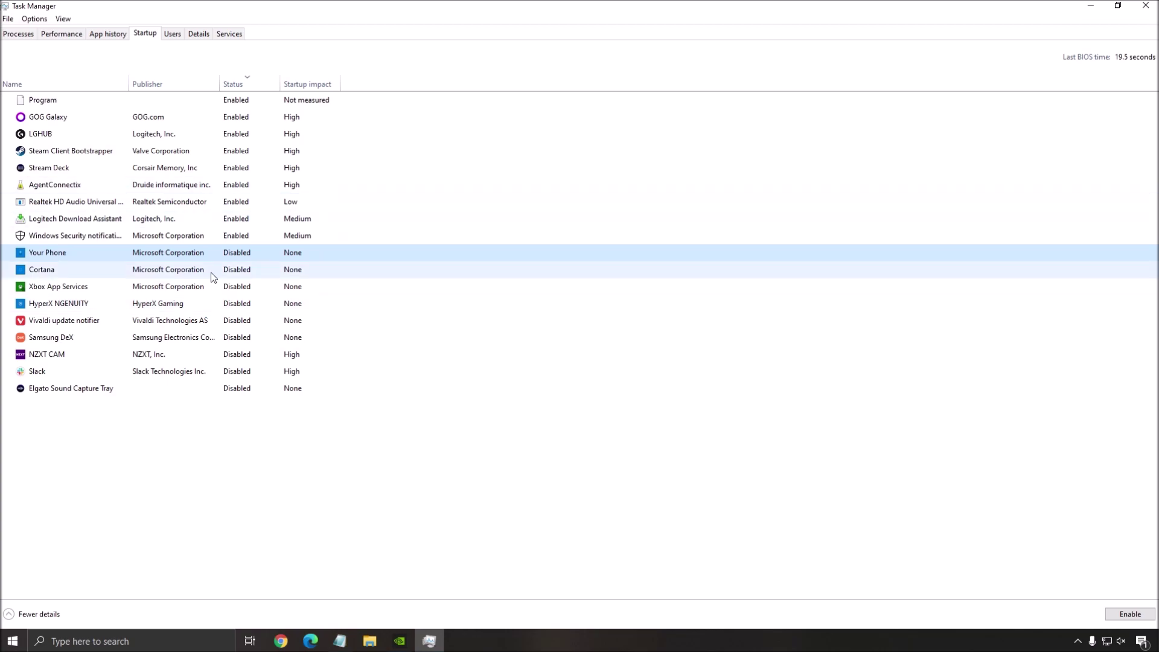
click(84, 237)
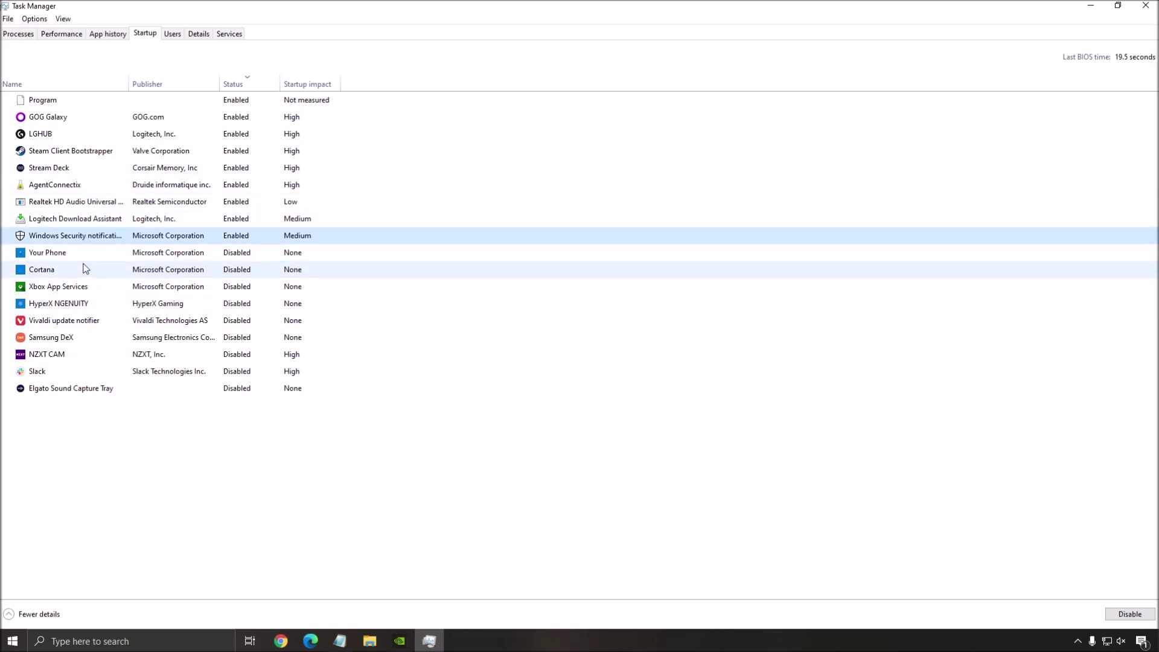
click(84, 269)
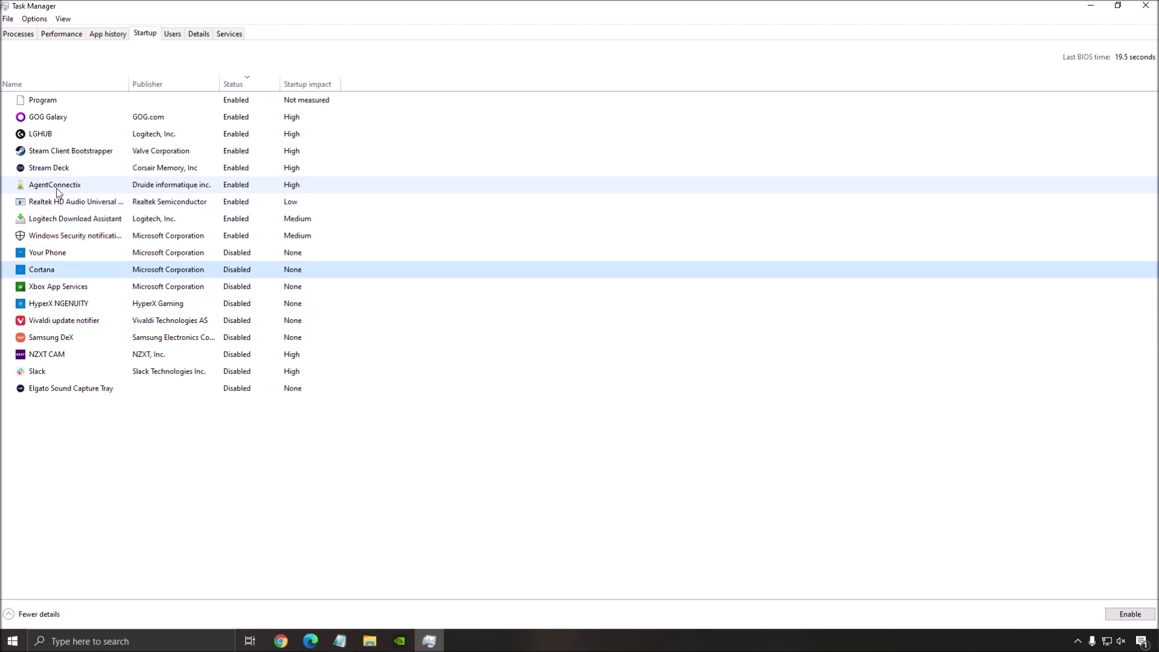
Show the actions available for the Stream Deck startup entry, including Disable, and dismiss them without applying any.
click(60, 168)
right_click(58, 166)
click(54, 168)
right_click(53, 167)
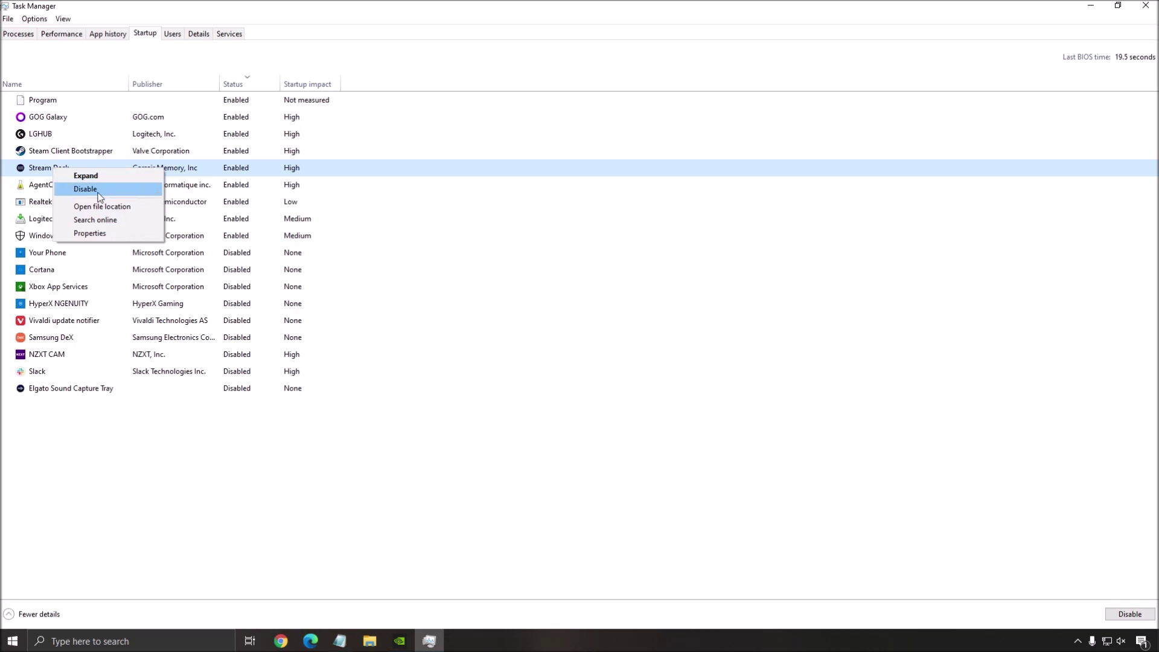
click(241, 371)
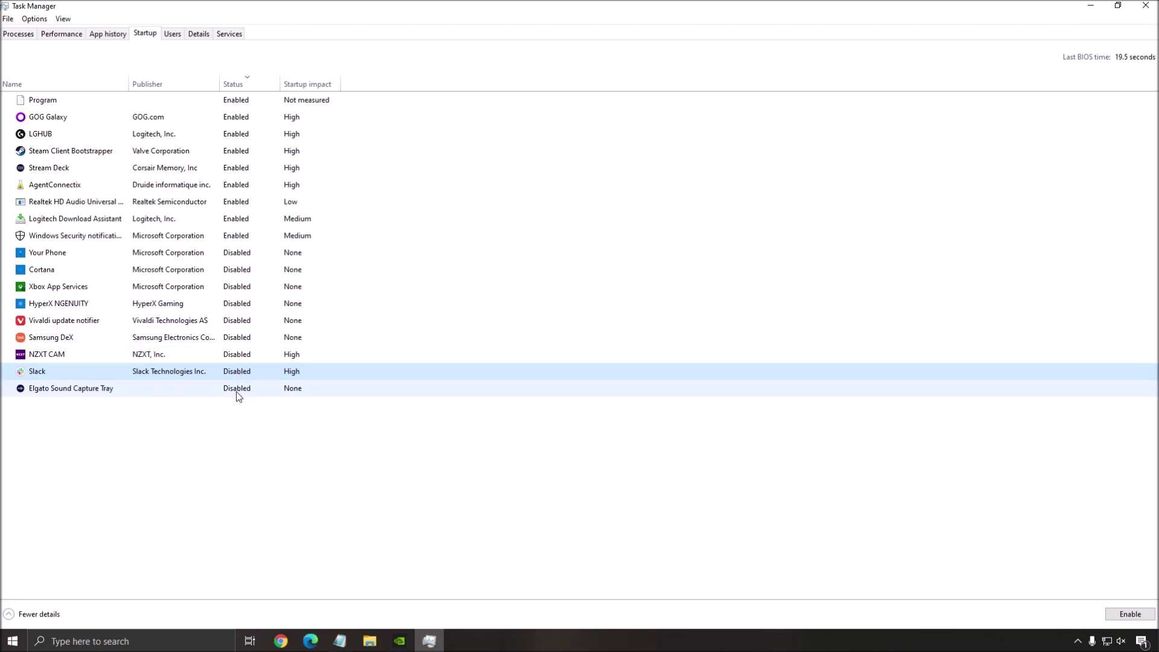
Review individual startup entries such as Your Phone, LGHUB, AgentConnectix, Cortana and Realtek HD Audio to judge which are needed.
click(129, 253)
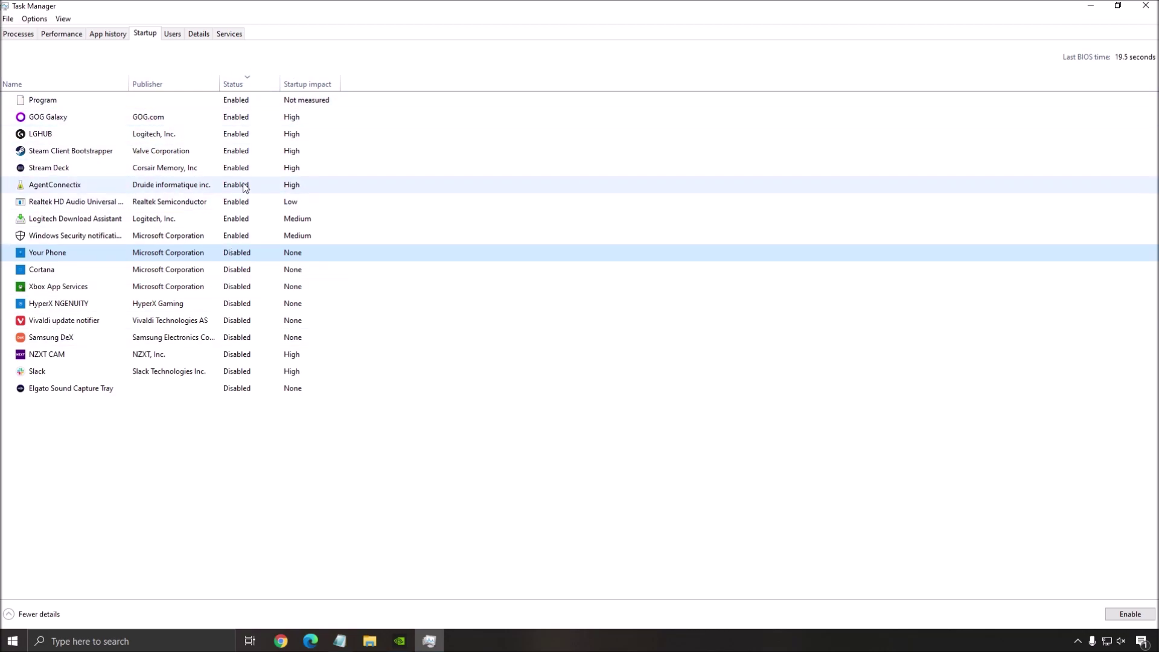
click(236, 151)
click(181, 202)
click(93, 253)
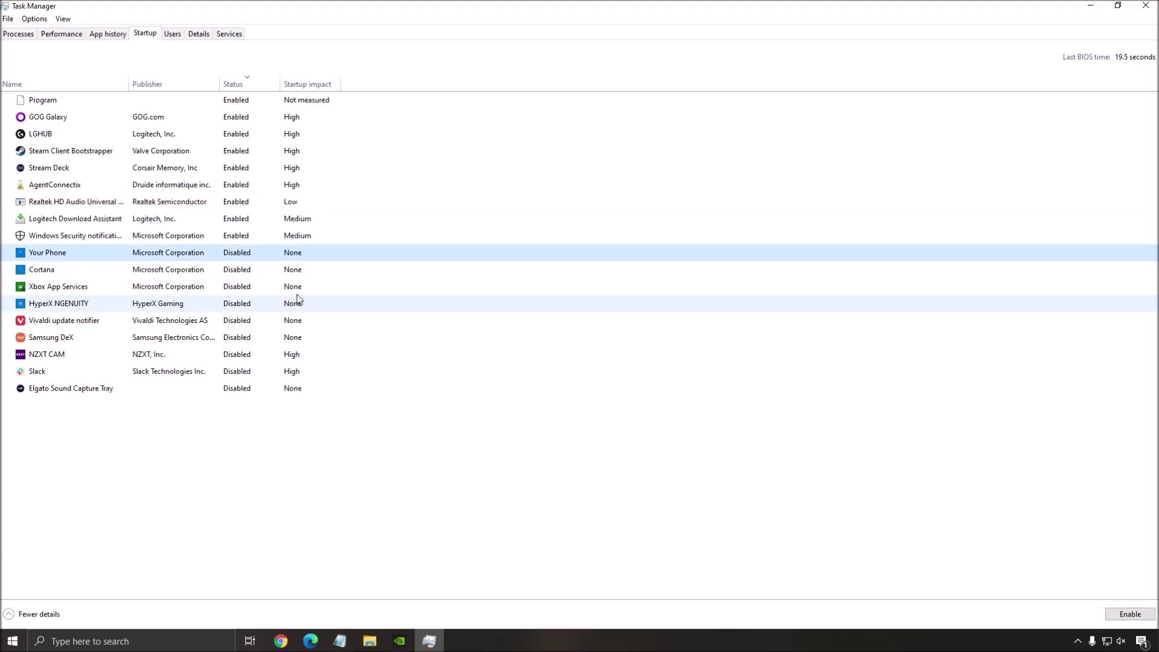
click(117, 134)
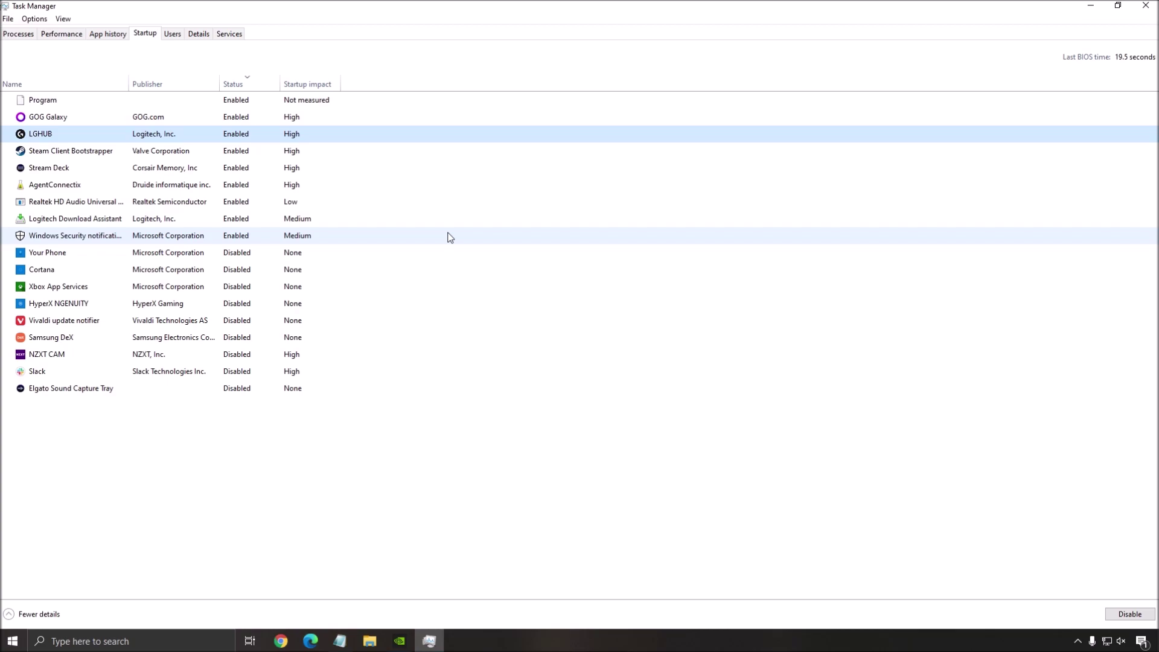
click(82, 184)
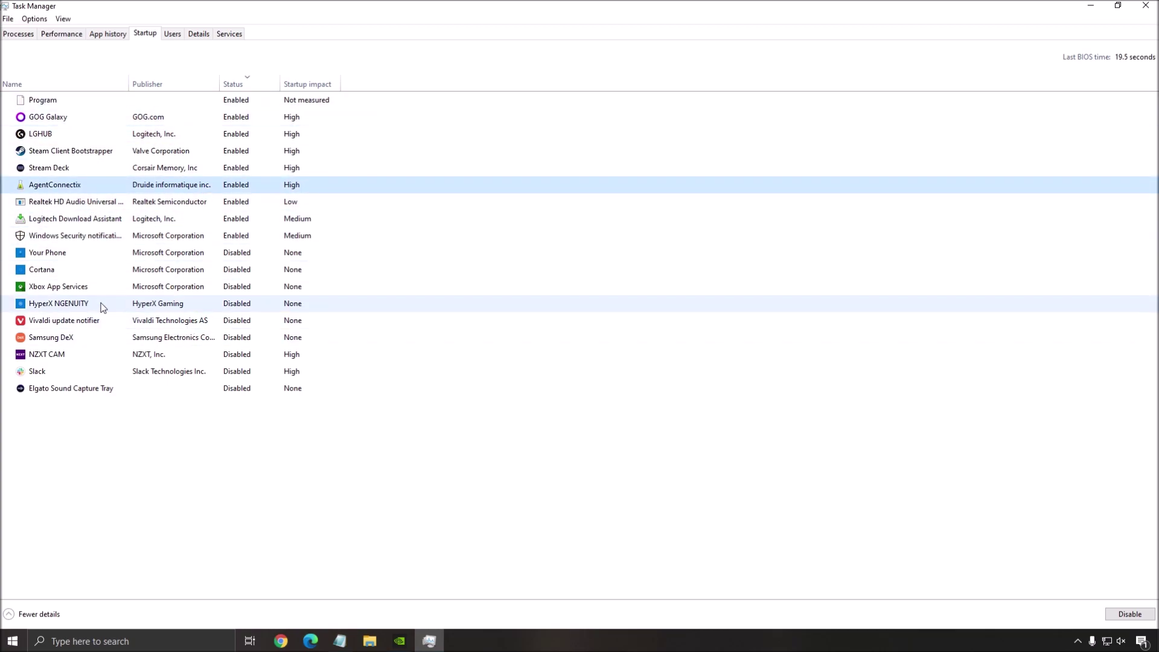
click(87, 269)
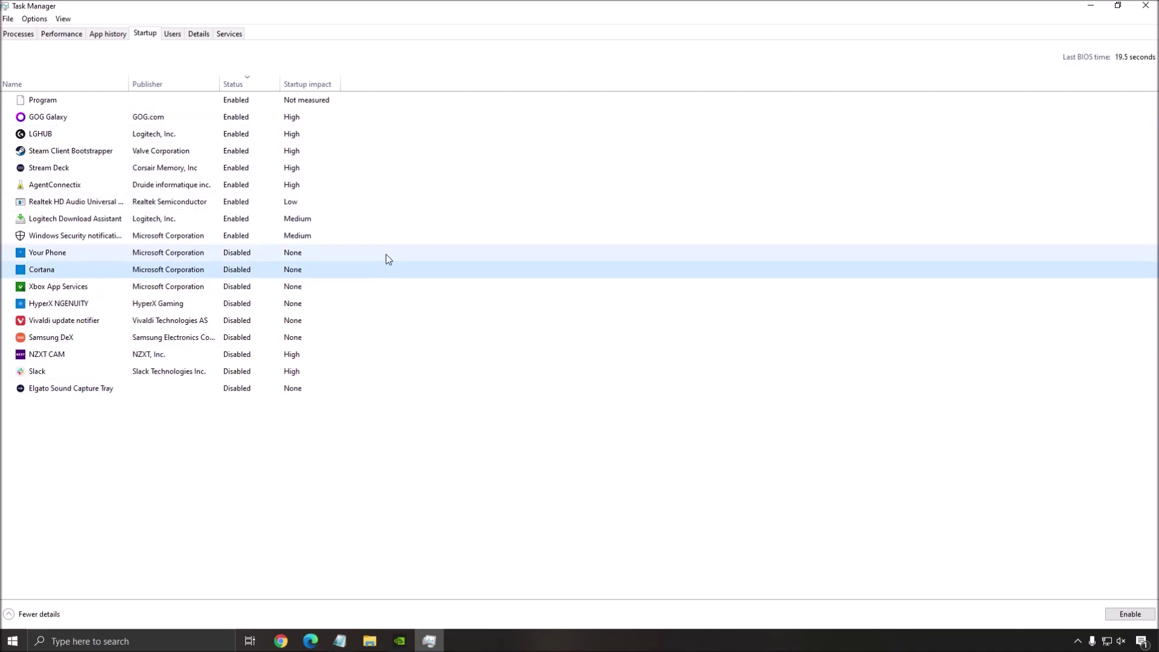
click(72, 202)
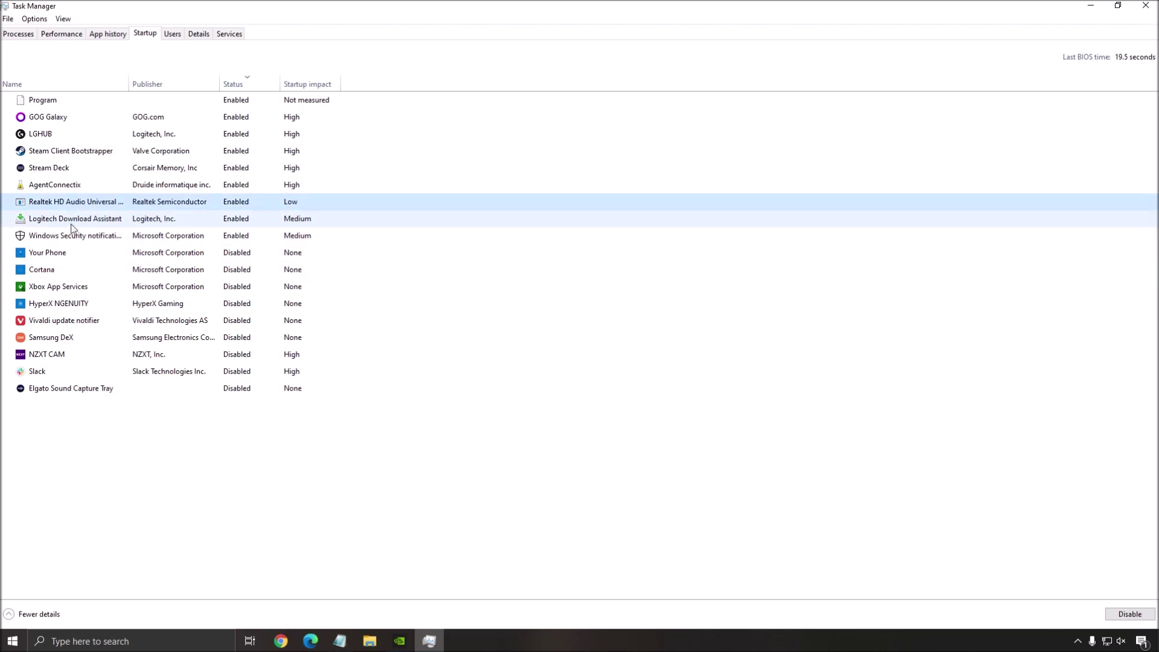
click(82, 286)
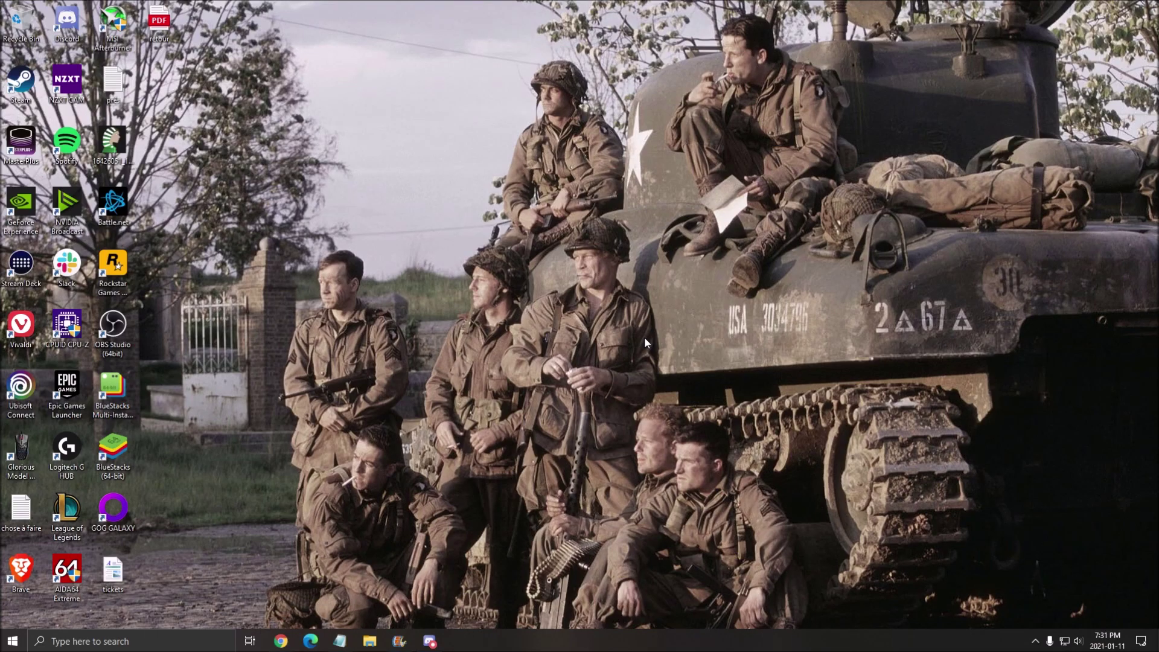
Open the Windows Update settings, check for new updates and close the settings window.
click(121, 641)
text(updares)
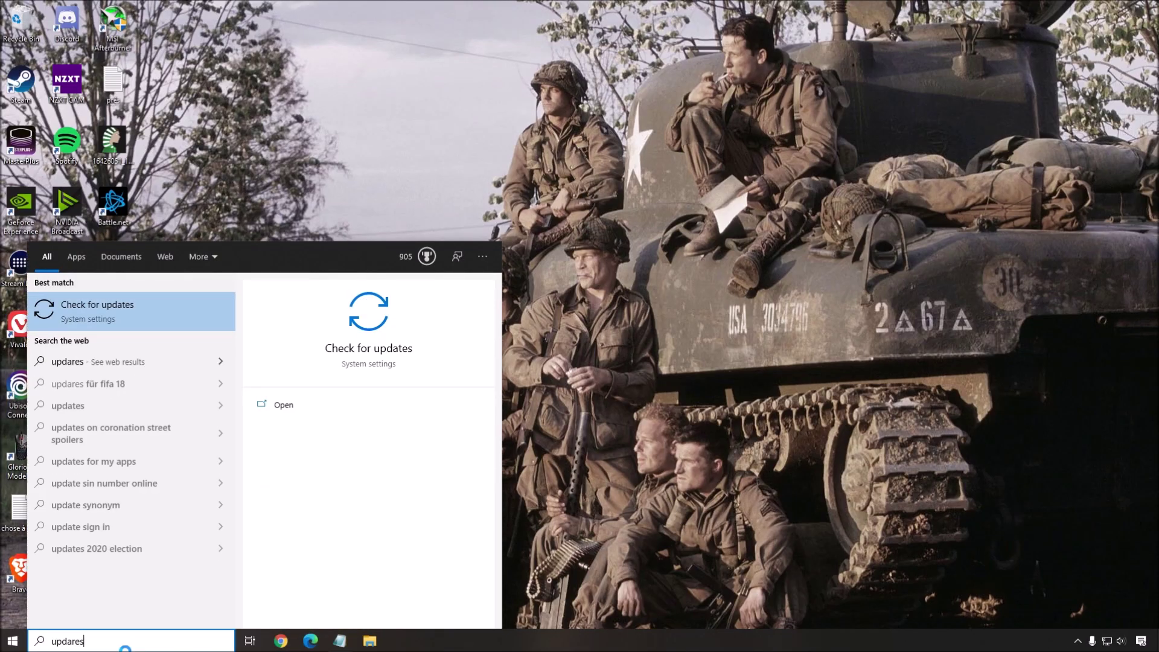
key(Return)
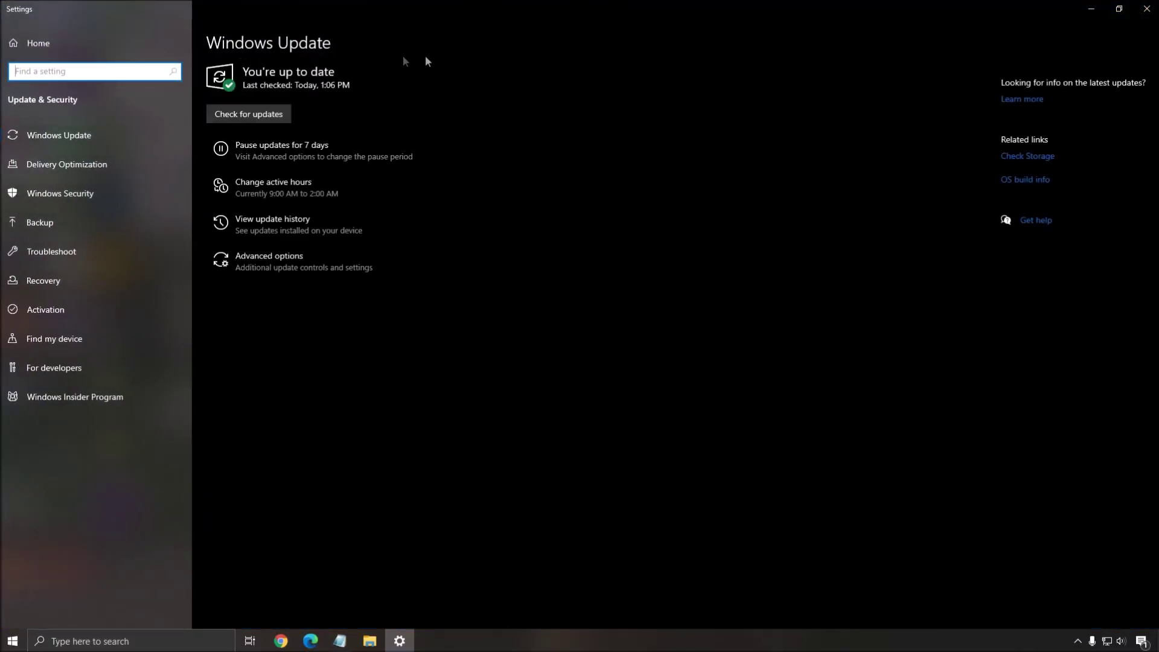
click(265, 114)
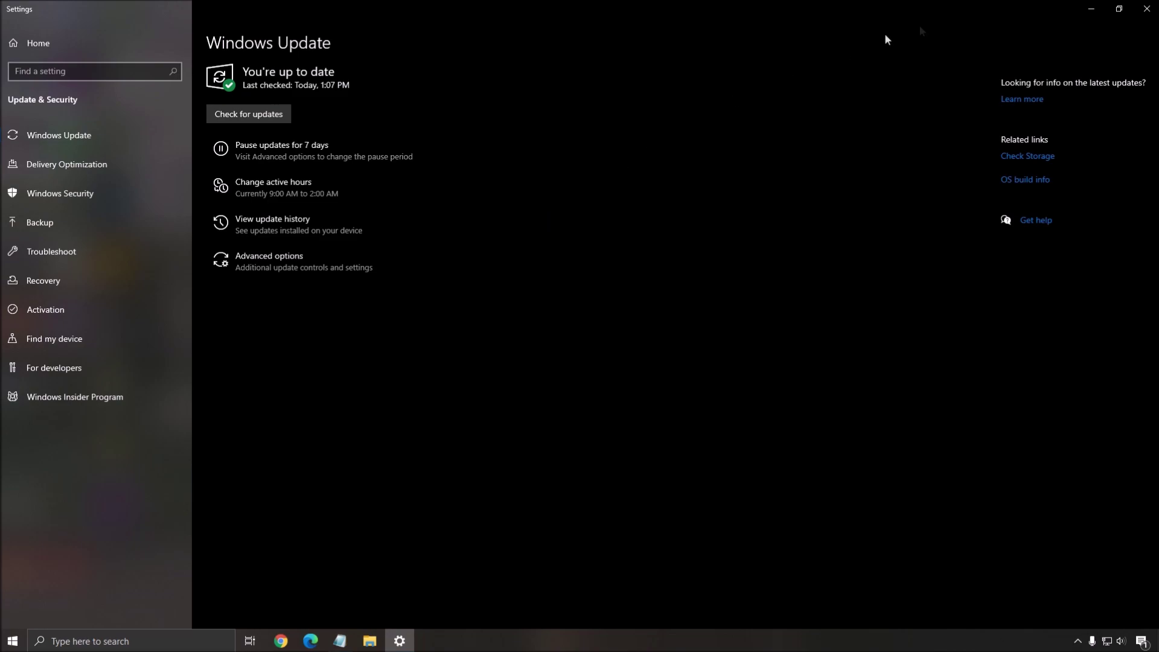
click(1147, 8)
Launch Firefox and search the web for "x570 master".
key(super)
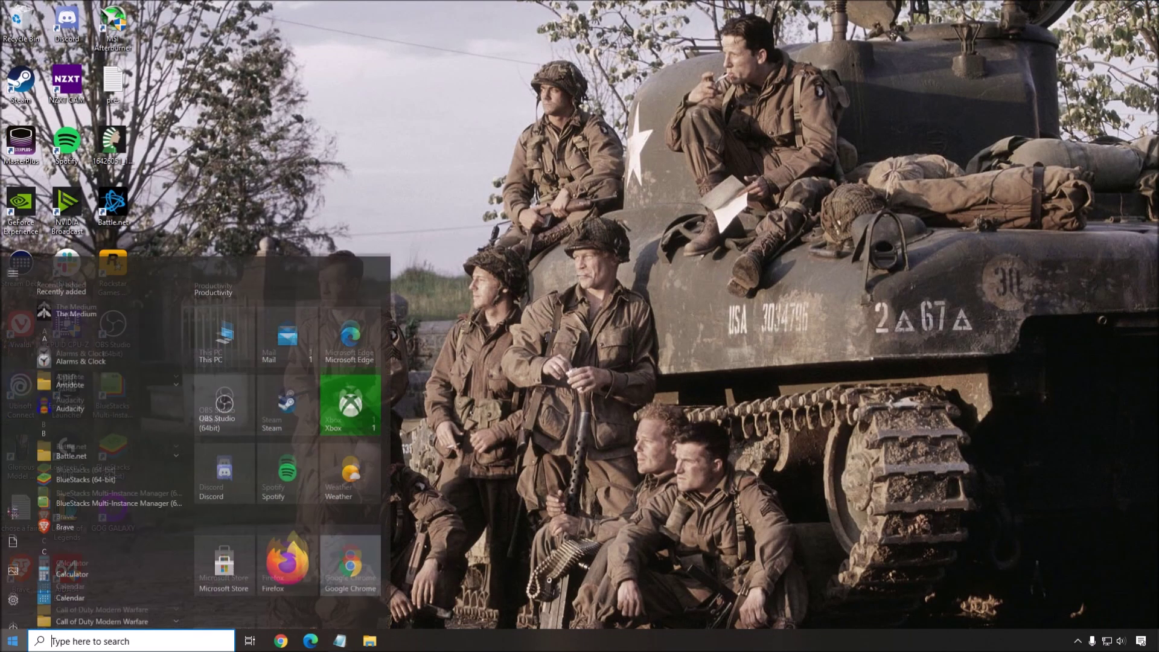
click(284, 509)
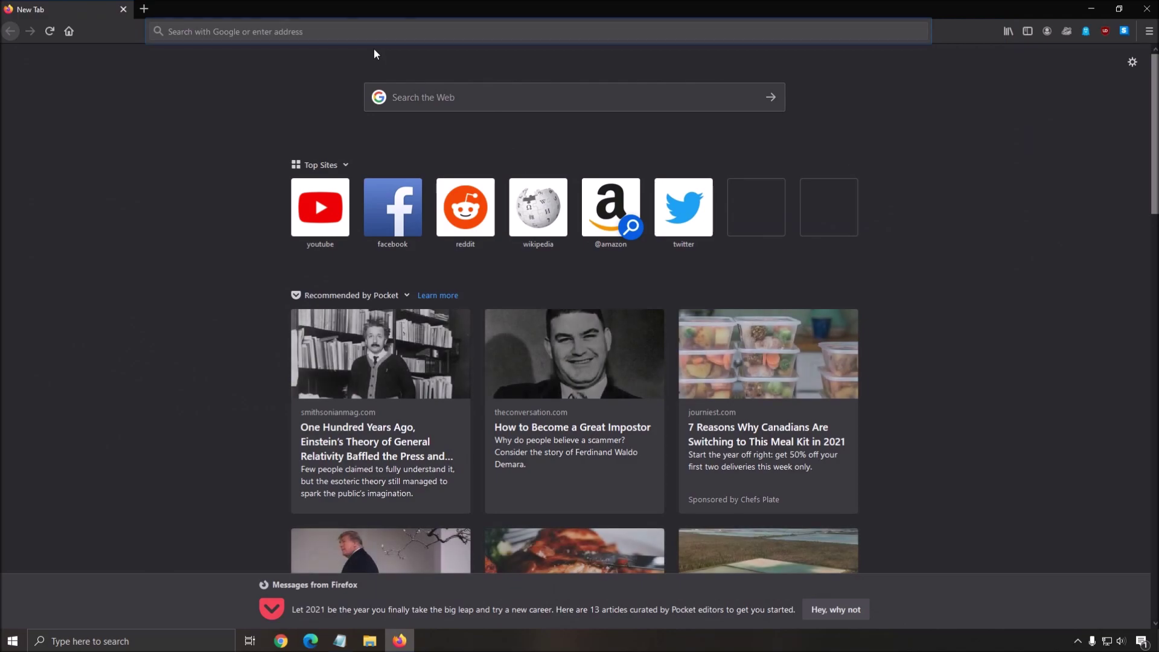
click(375, 44)
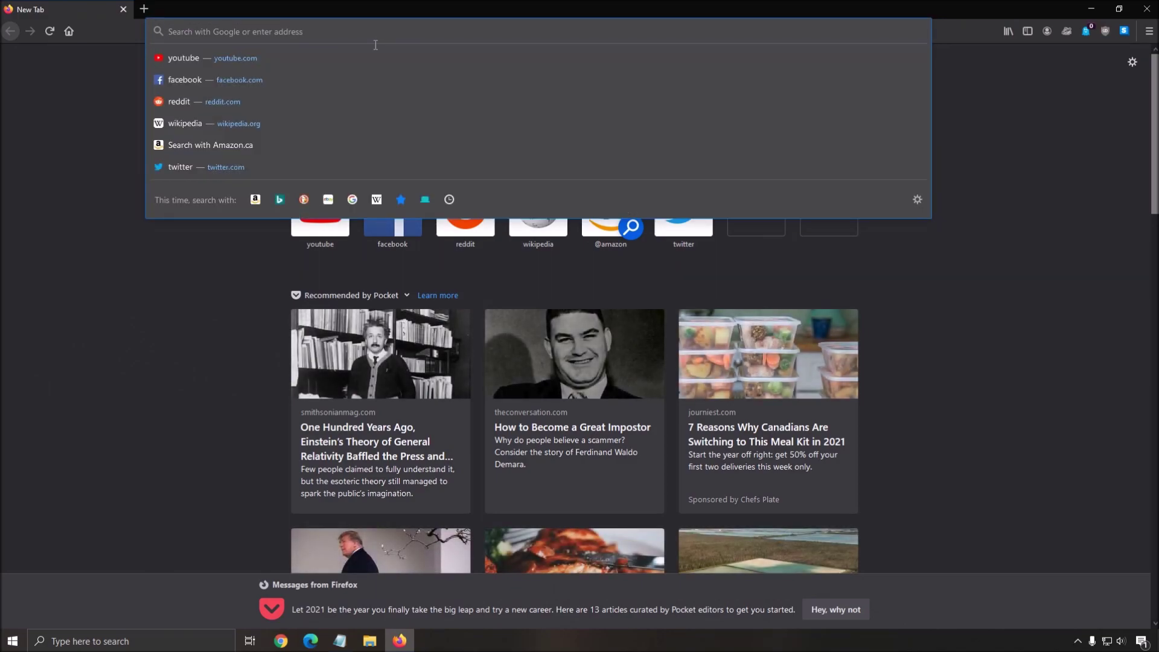
text(x)
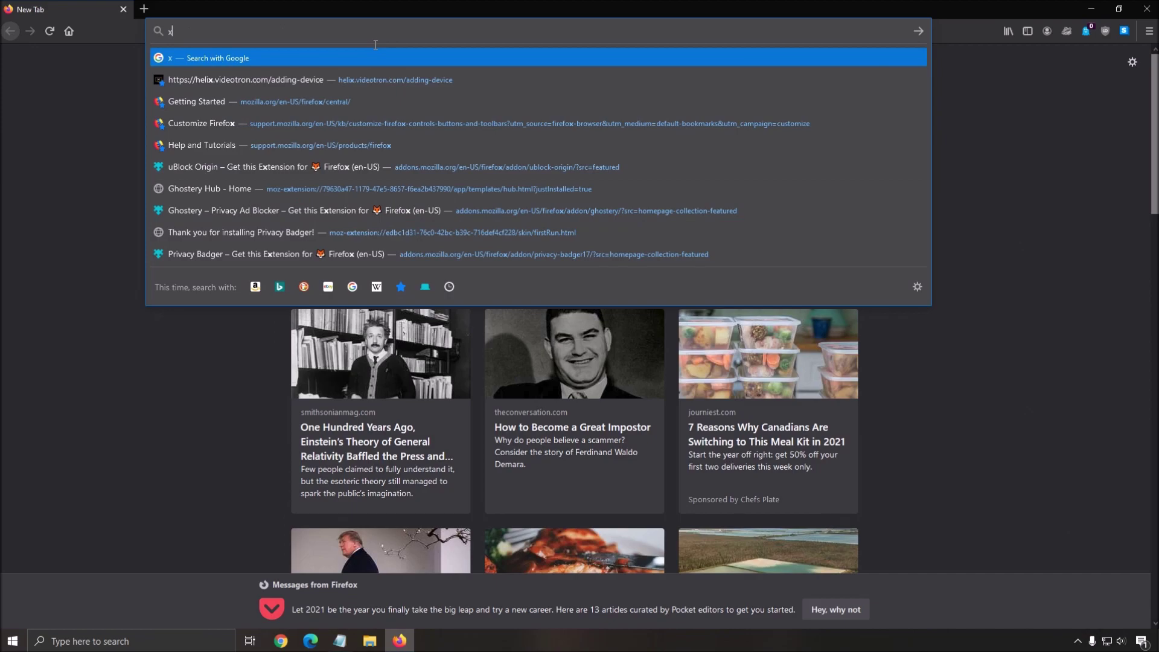
text(570 master)
key(Return)
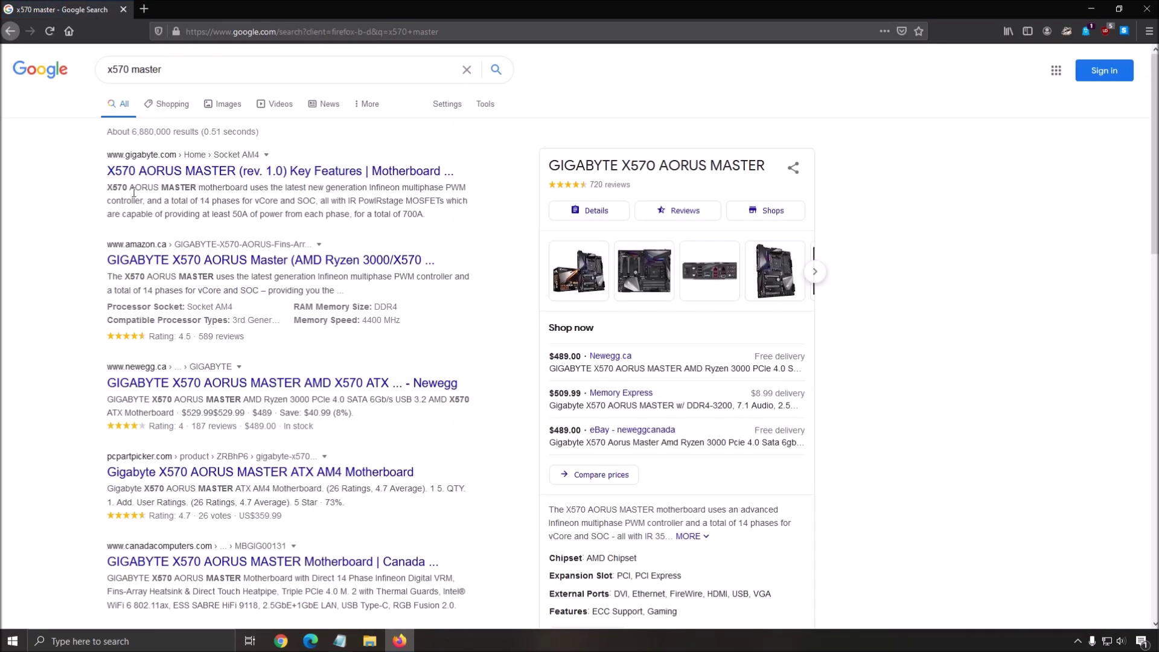
Open Gigabyte's product page for the X570 AORUS MASTER (rev. 1.0) and go to its support downloads.
click(254, 172)
click(797, 158)
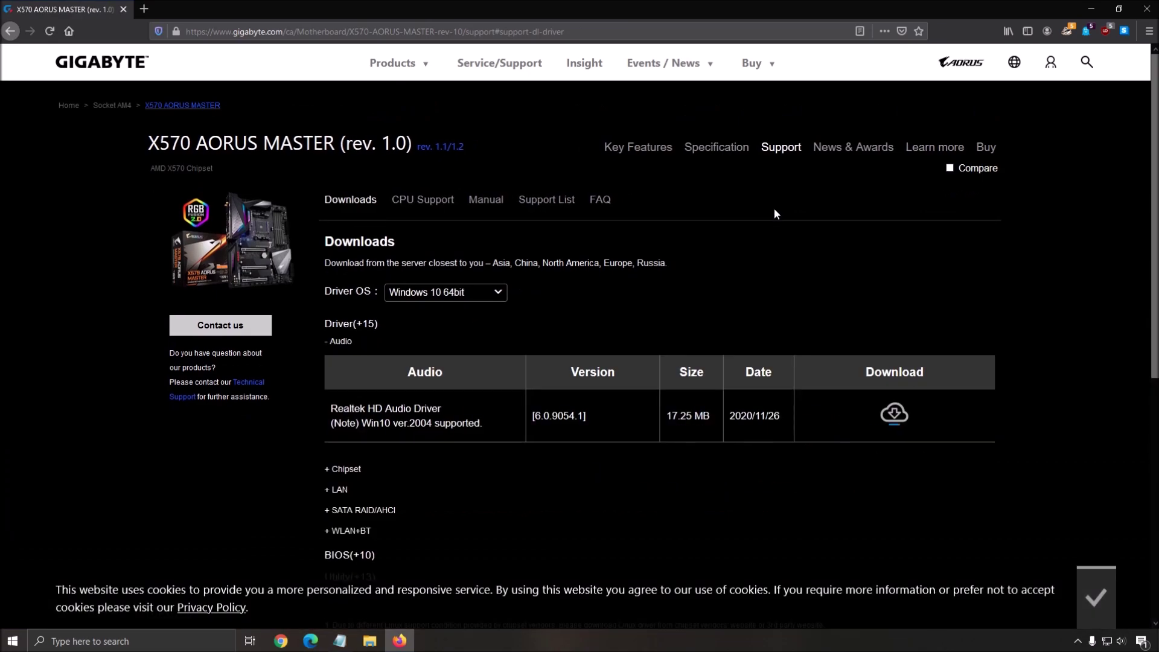
scroll(613, 251, down, 1)
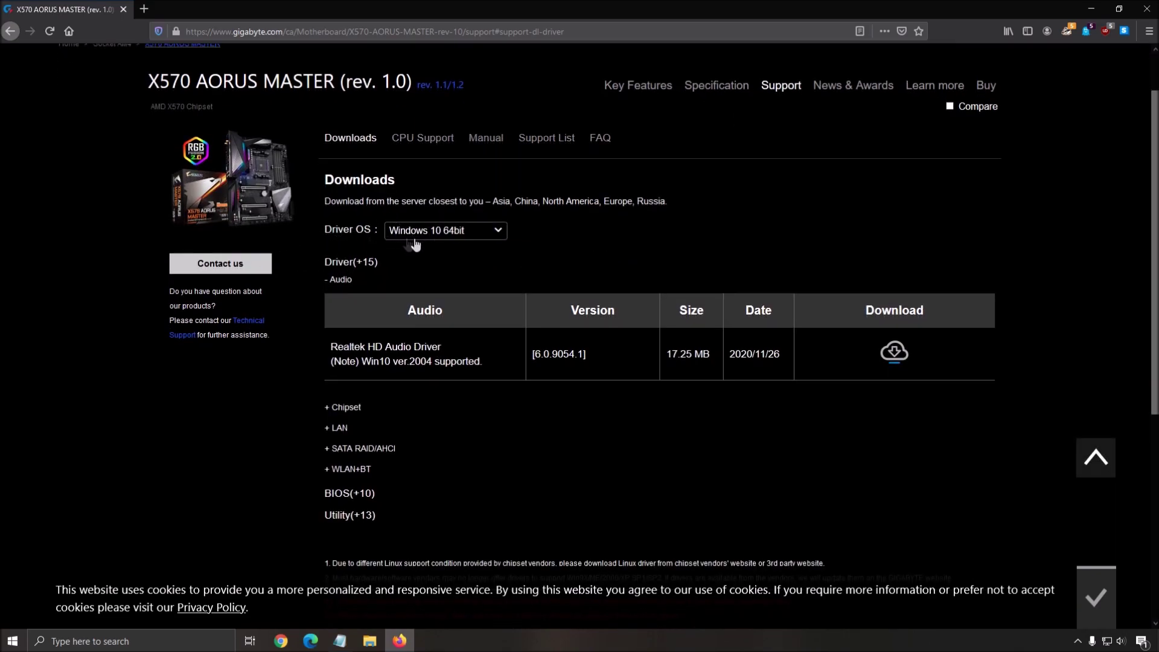
scroll(413, 262, down, 1)
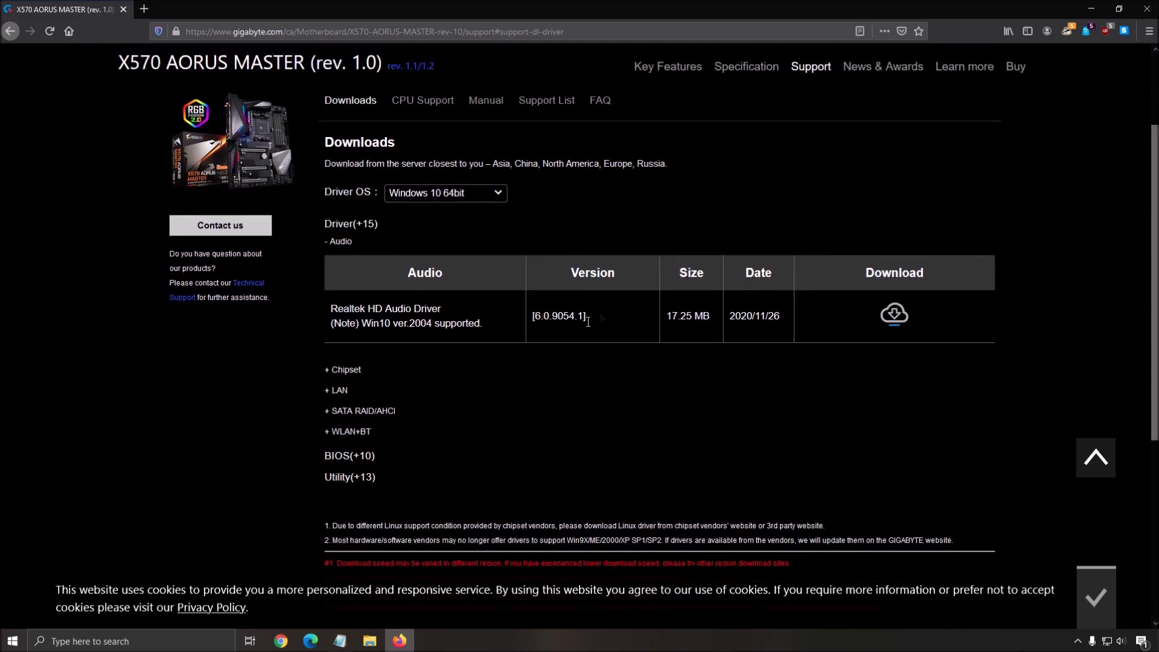
Highlight the Realtek HD Audio Driver entry, and expand the Chipset and LAN driver lists to examine the available downloads.
drag(324, 309, 484, 320)
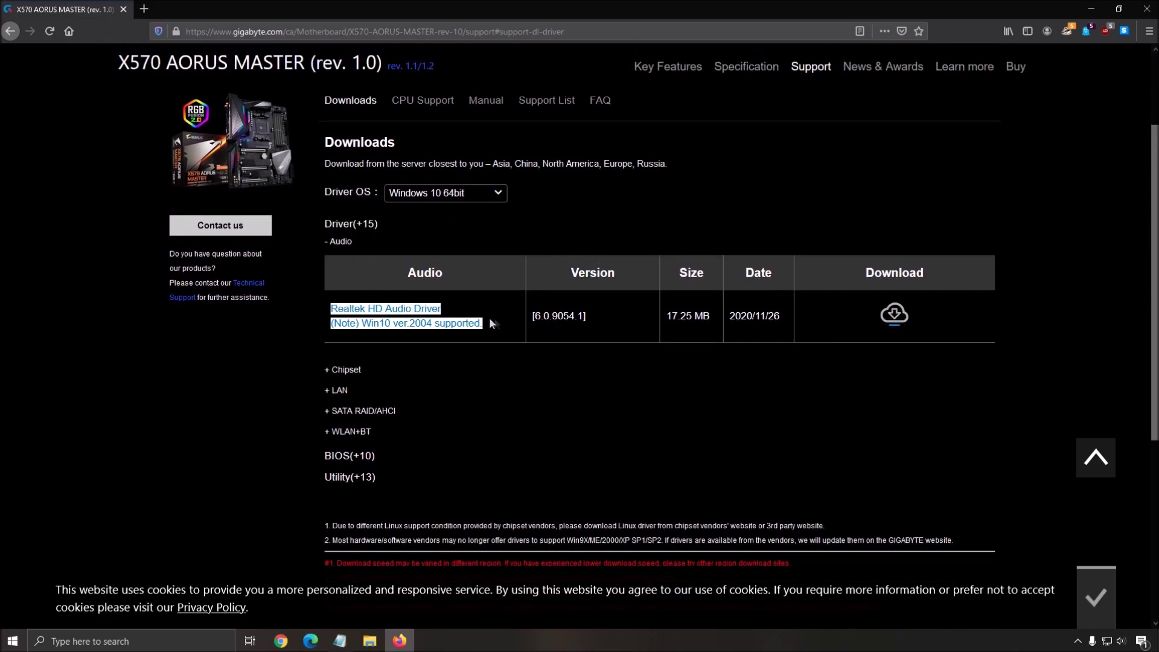
scroll(483, 362, down, 1)
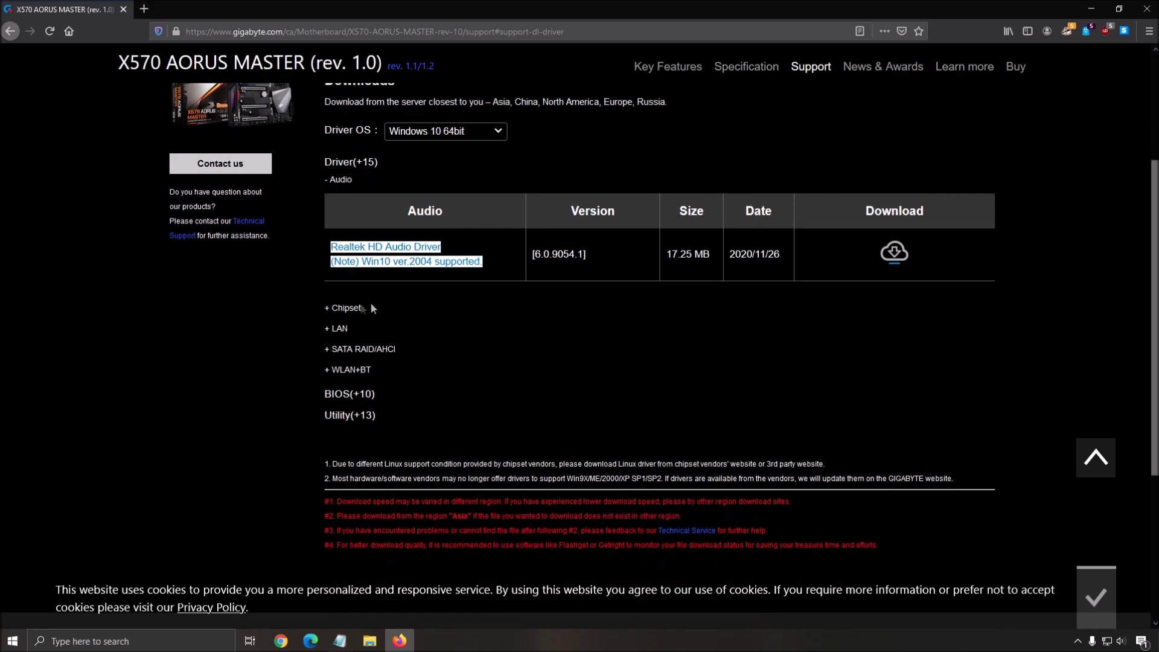
click(345, 307)
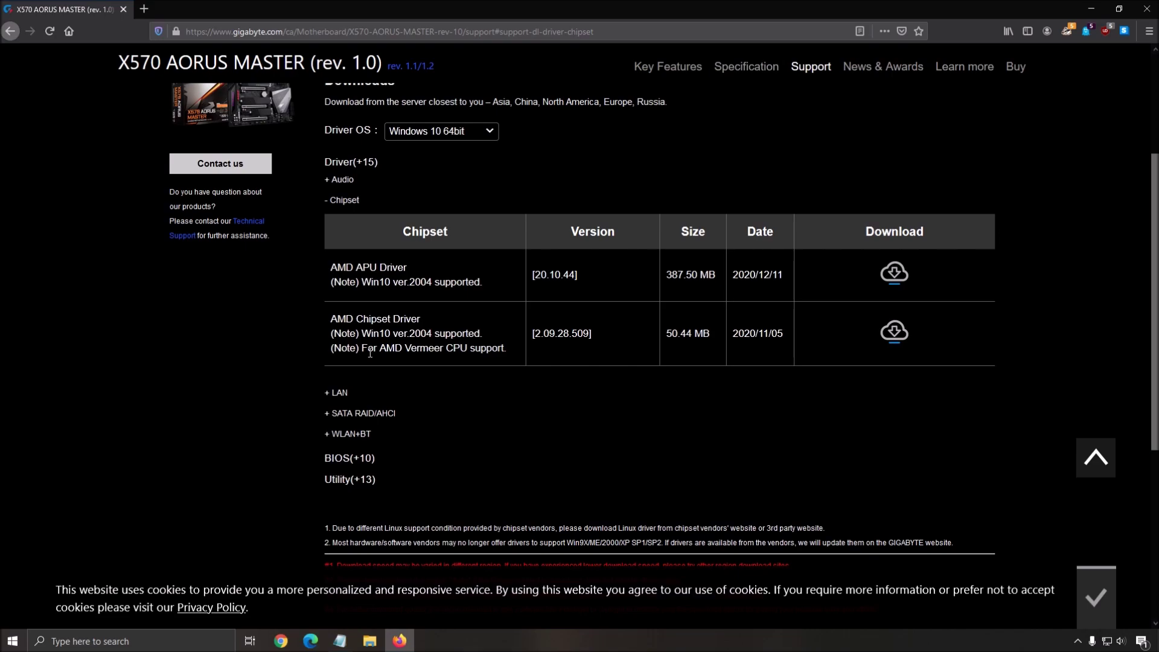
click(333, 393)
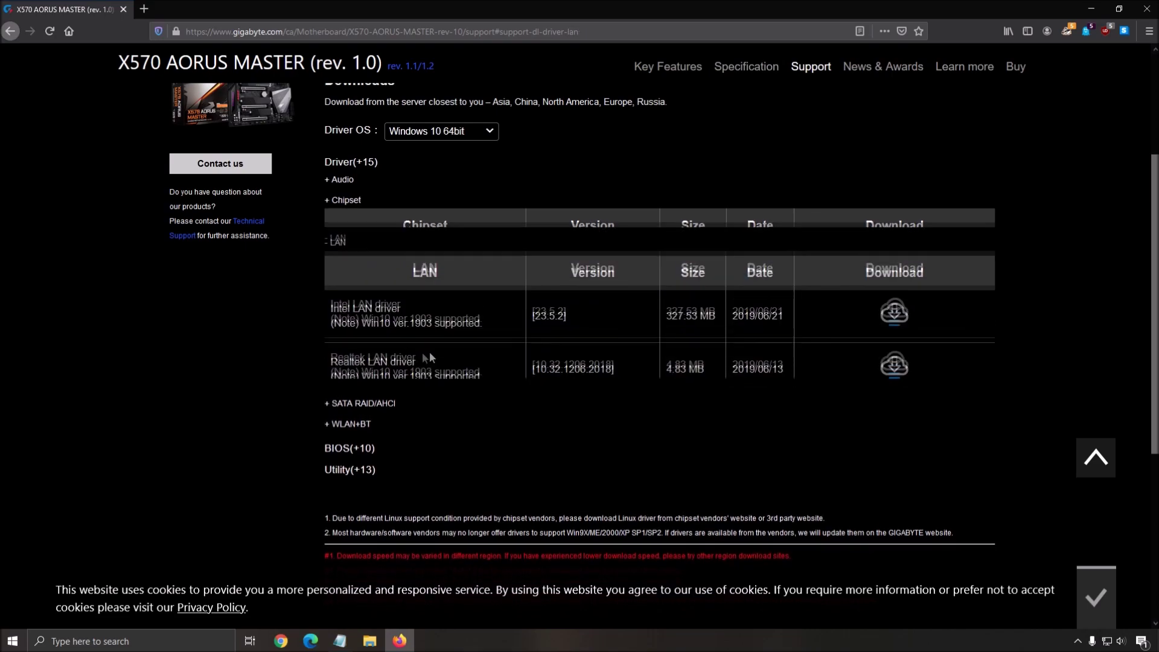
Examine the Intel and Realtek LAN driver downloads and the remaining driver categories on the motherboard's support page.
scroll(398, 285, down, 2)
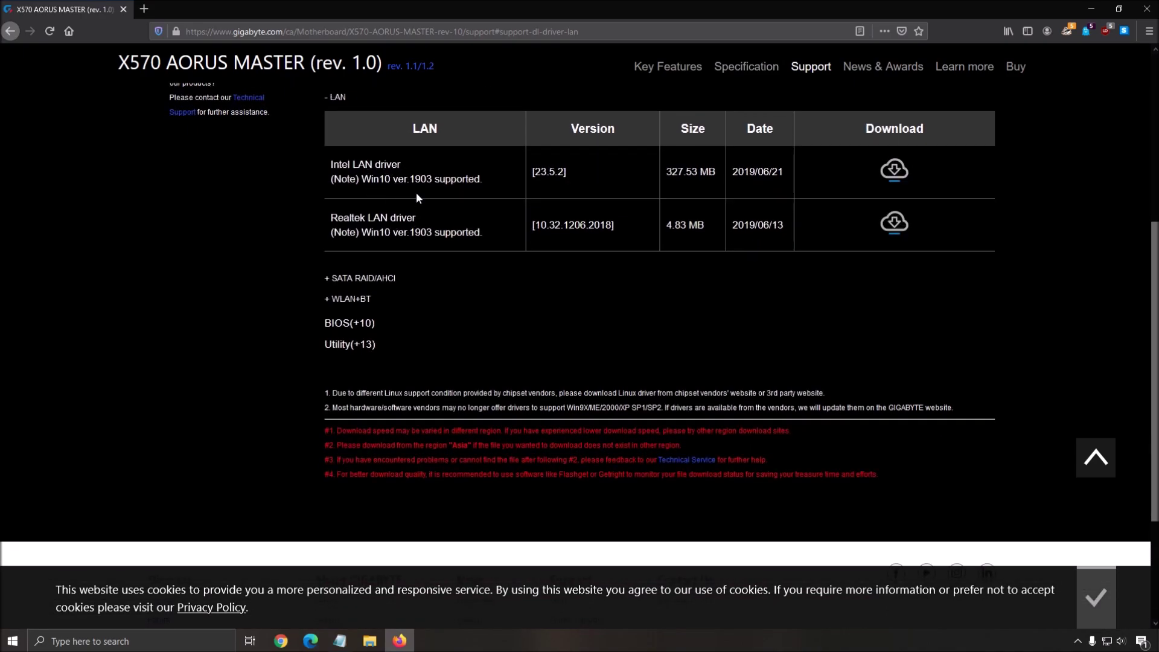
scroll(440, 265, up, 1)
scroll(454, 272, up, 2)
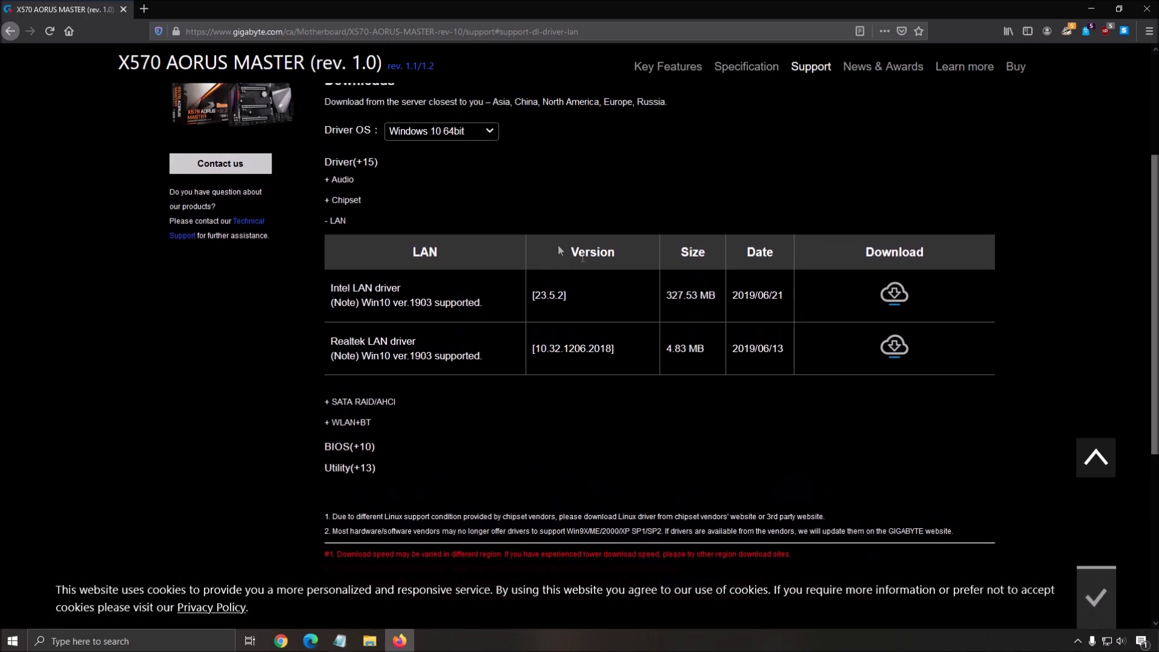
scroll(445, 302, down, 2)
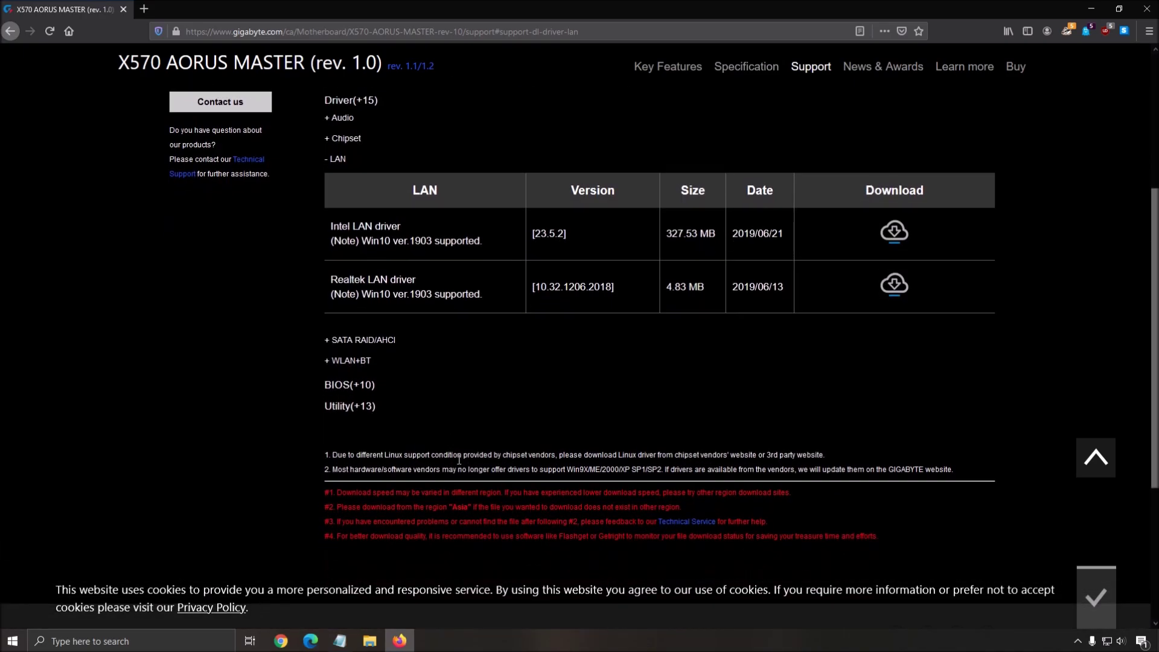
Expand the BIOS downloads, examine the versions, dates and descriptions from F31q to F4, and close the browser.
click(356, 386)
scroll(531, 352, down, 1)
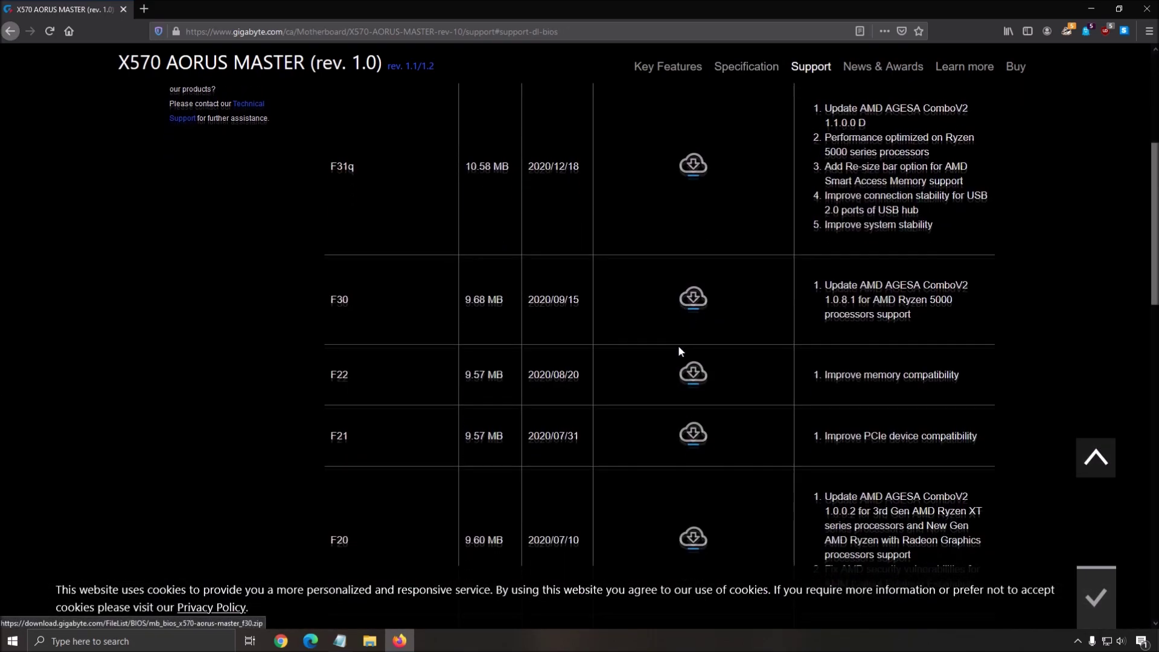
scroll(620, 358, up, 1)
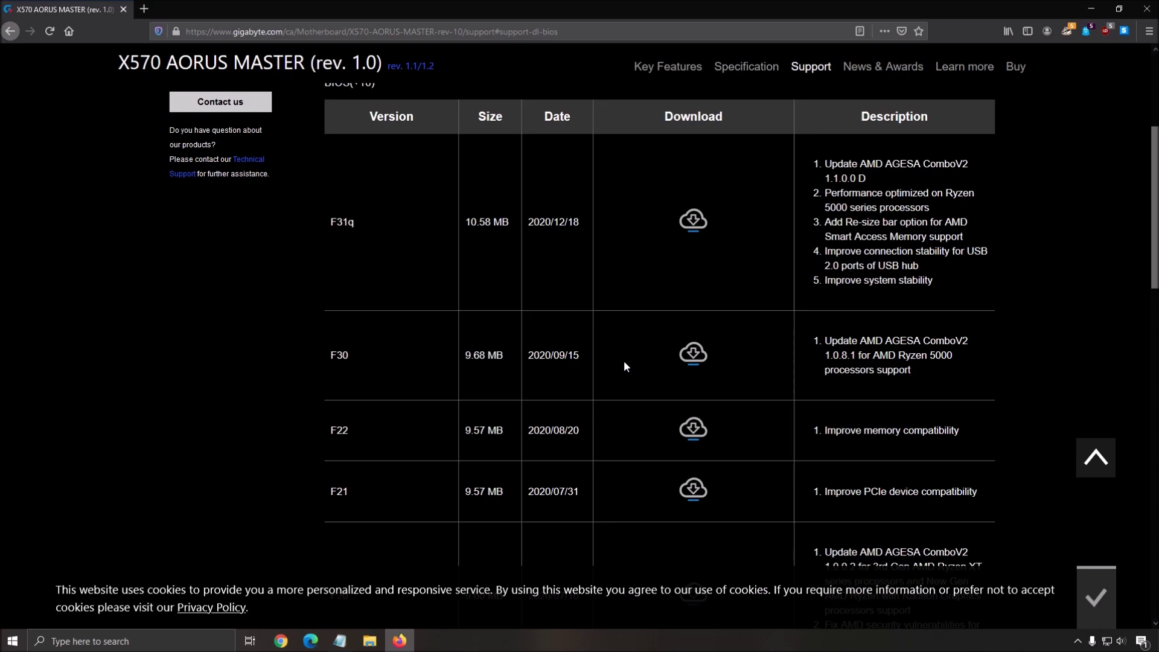
scroll(842, 286, down, 1)
scroll(893, 268, up, 3)
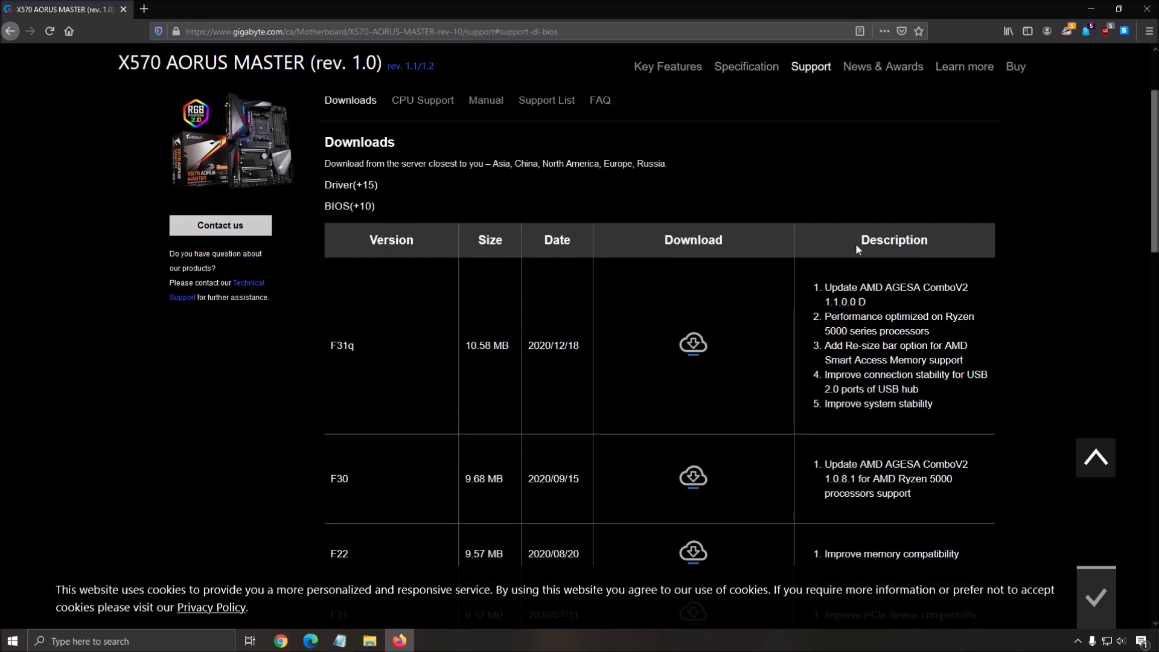
scroll(942, 238, down, 15)
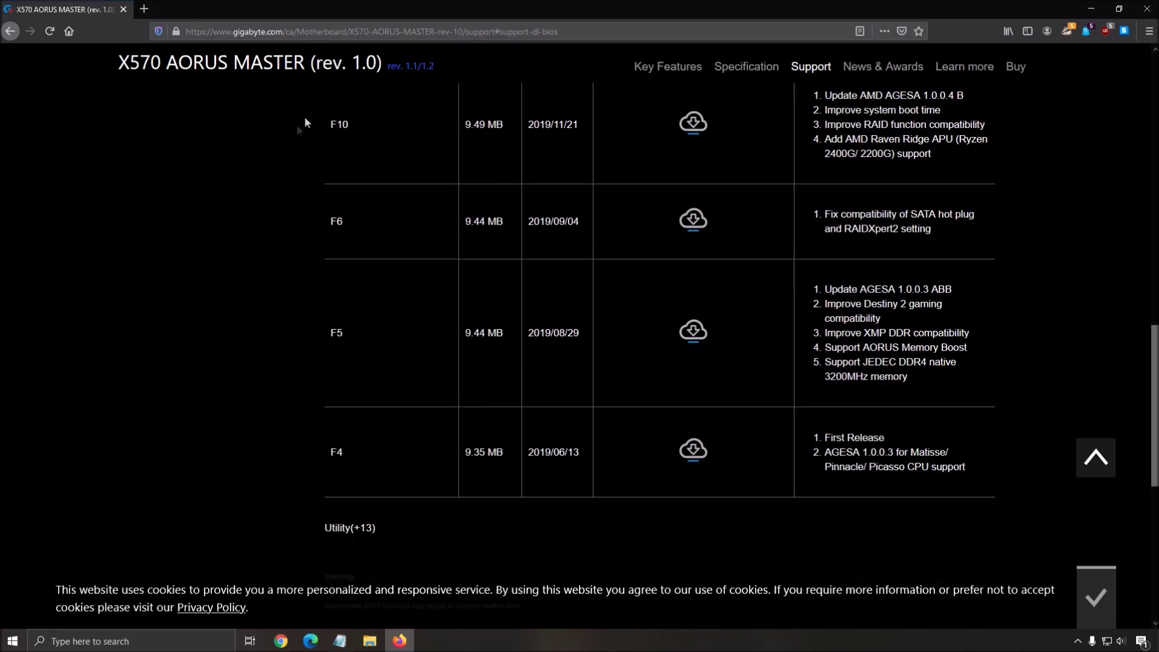
scroll(784, 241, up, 2)
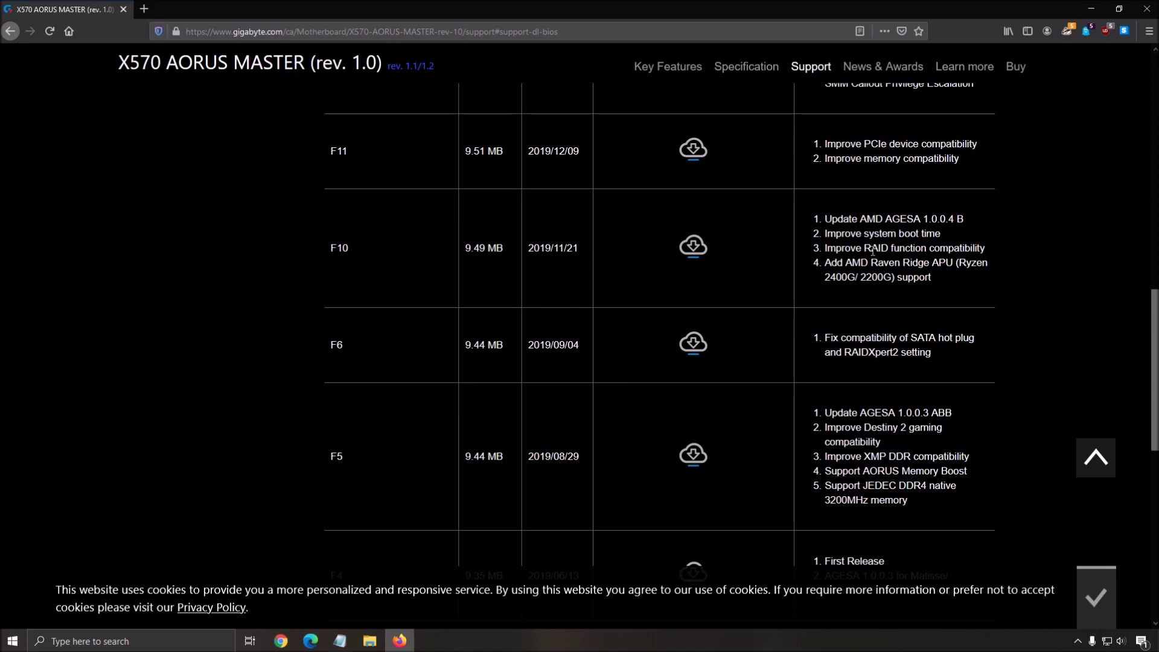
scroll(911, 268, up, 2)
scroll(931, 288, up, 8)
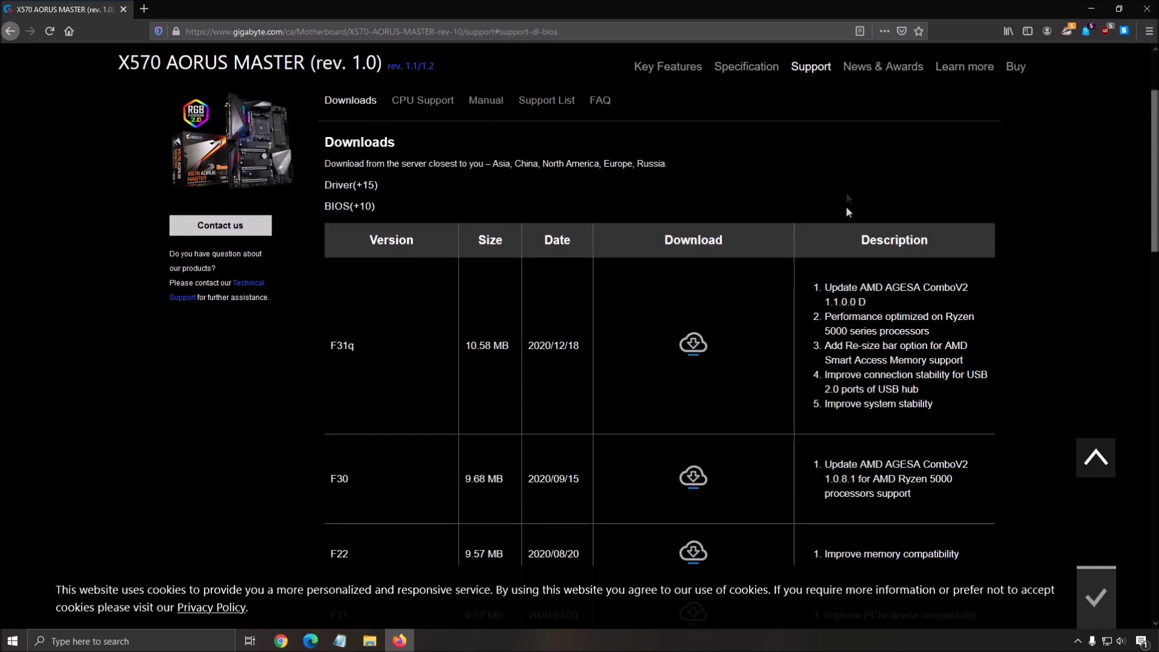
click(1145, 8)
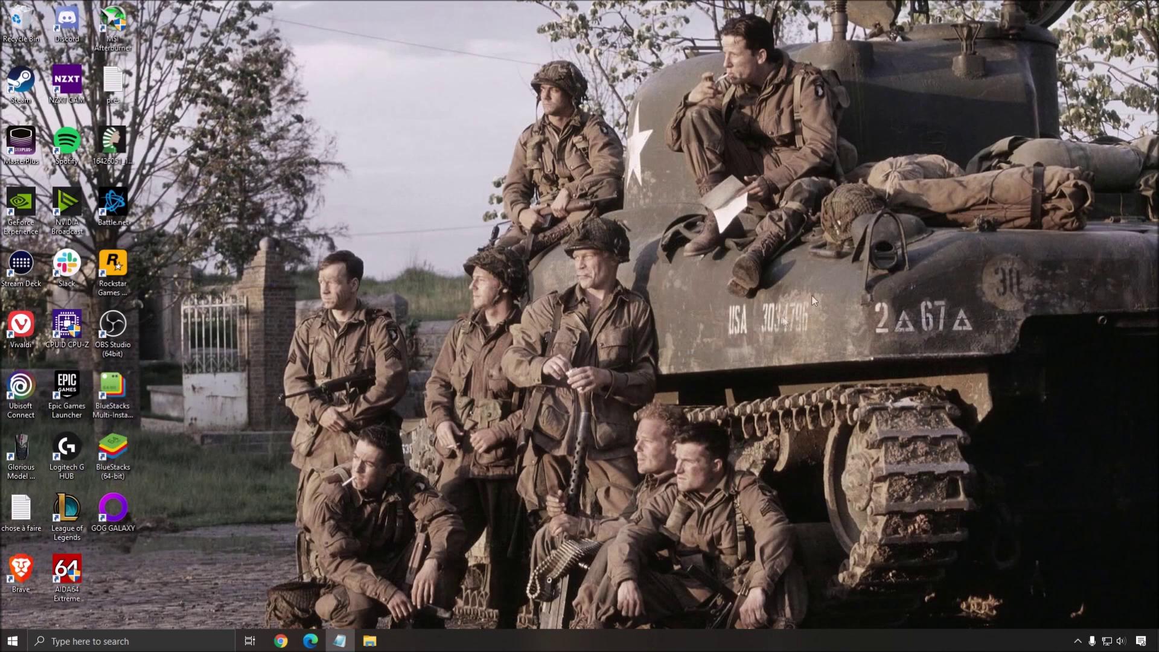
Open NVIDIA GeForce Experience, check for graphics driver updates and close the application.
click(1077, 641)
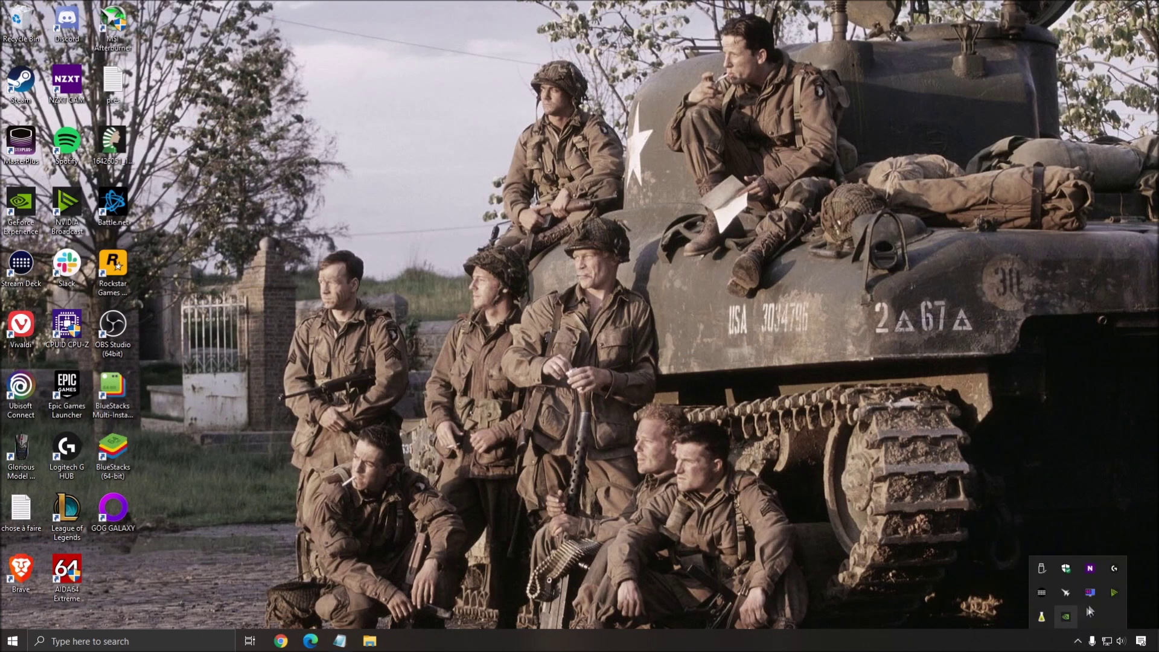
right_click(1118, 593)
click(1103, 600)
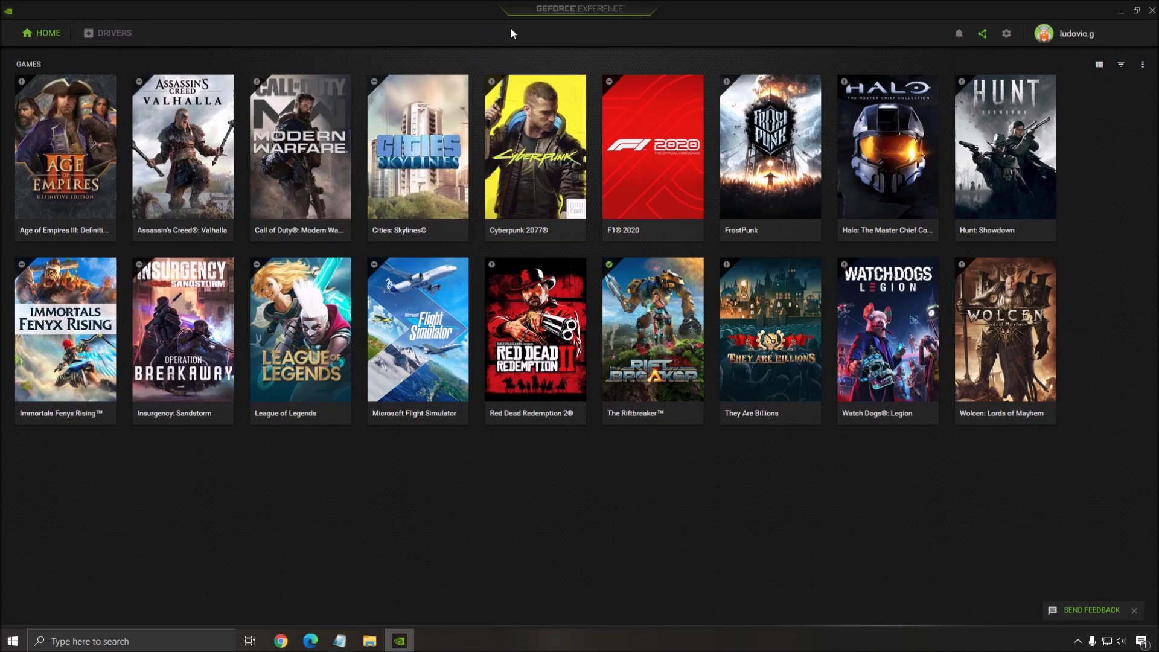
click(118, 37)
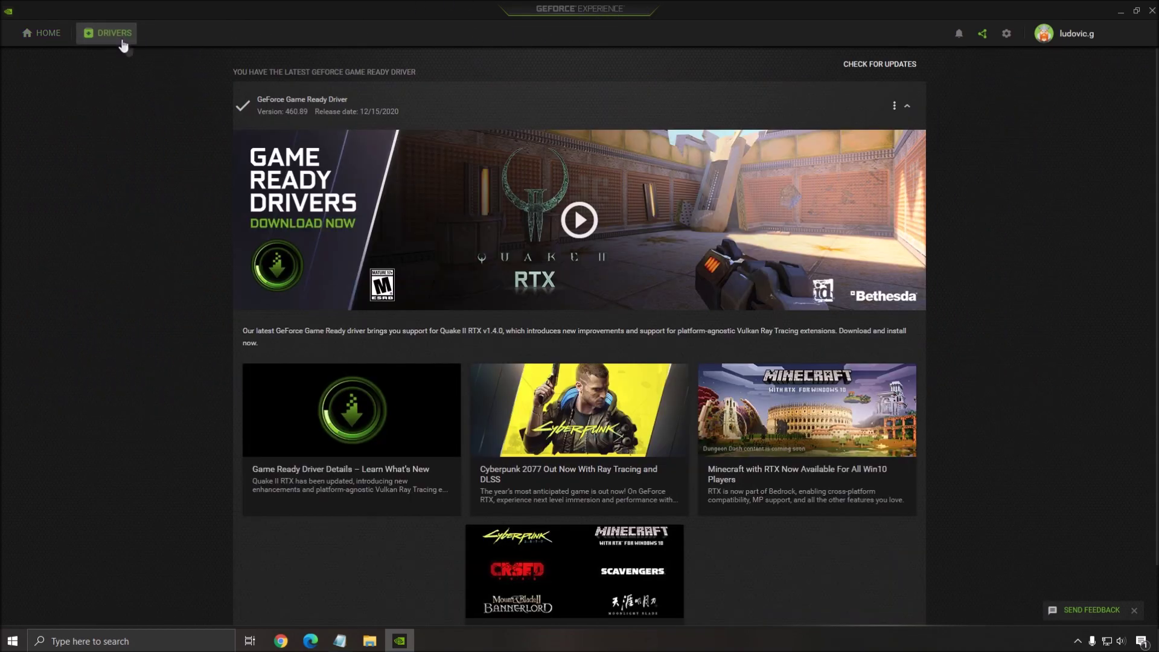
click(877, 67)
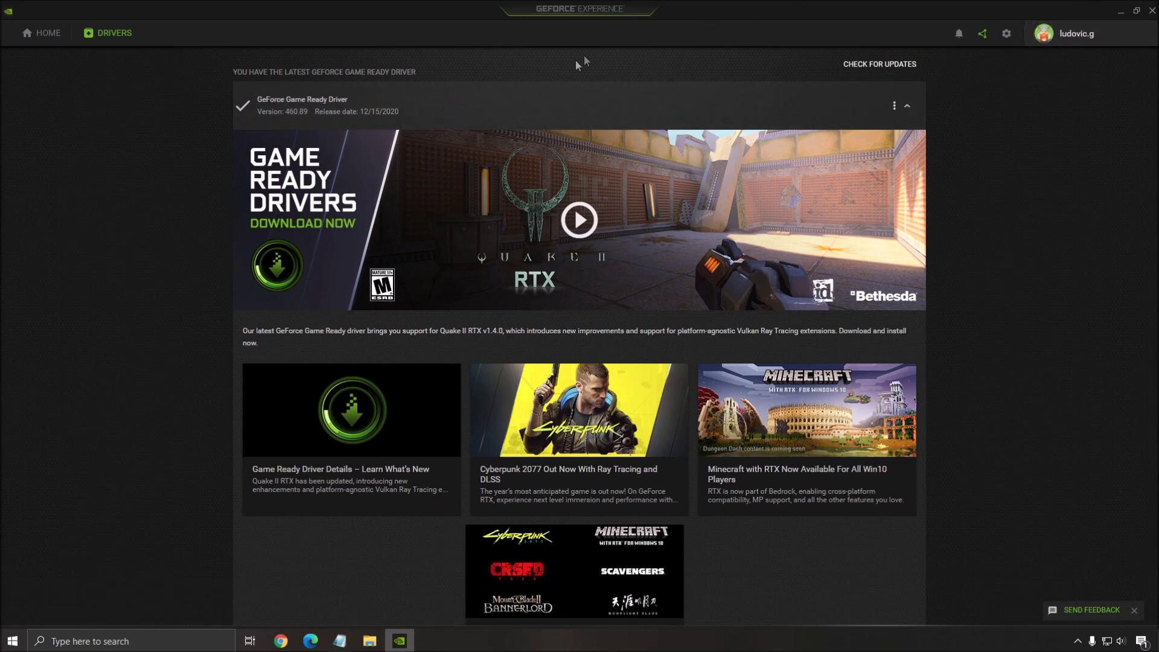
click(1151, 10)
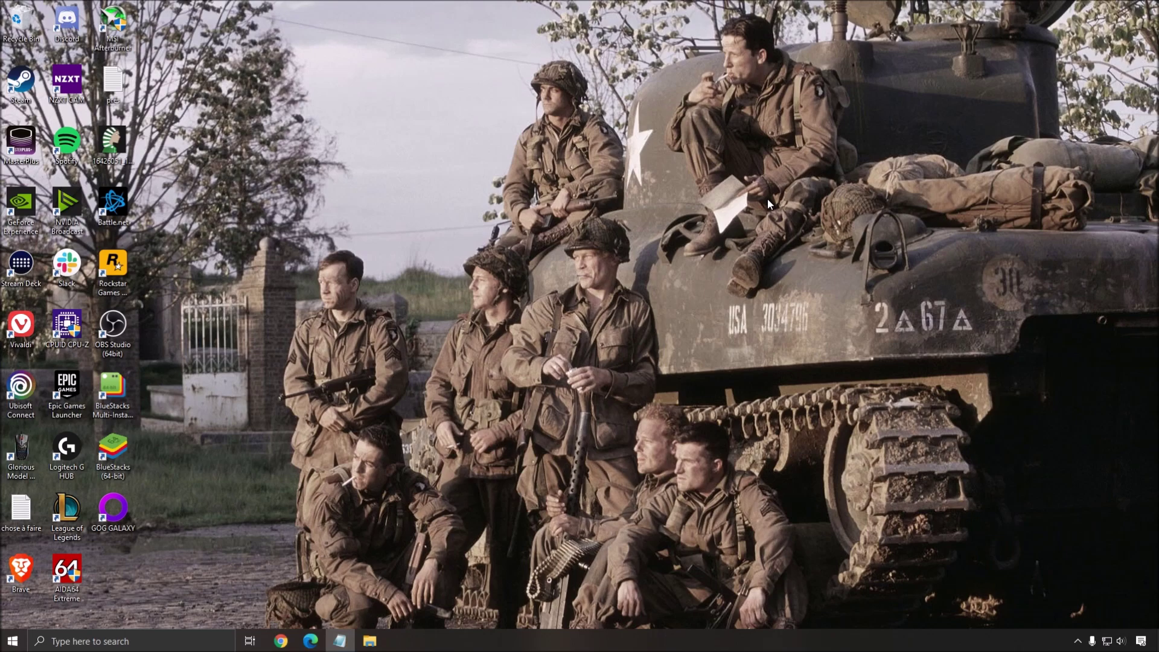
Check the Windows Security status among the hidden notification-area programs.
click(1077, 641)
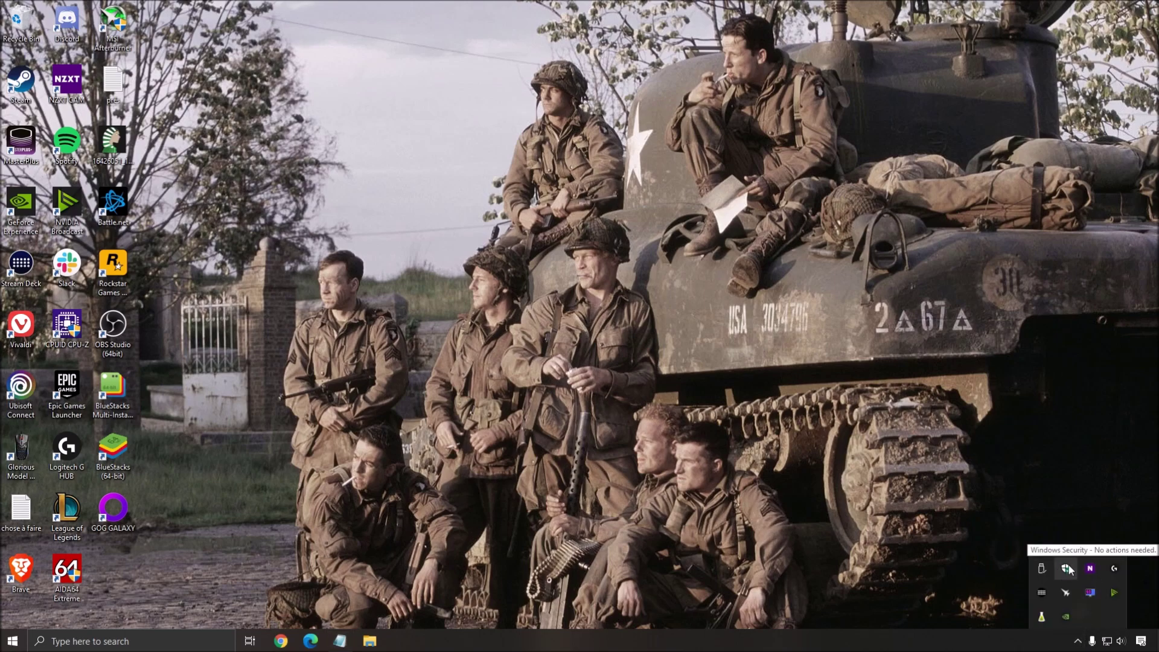
click(891, 462)
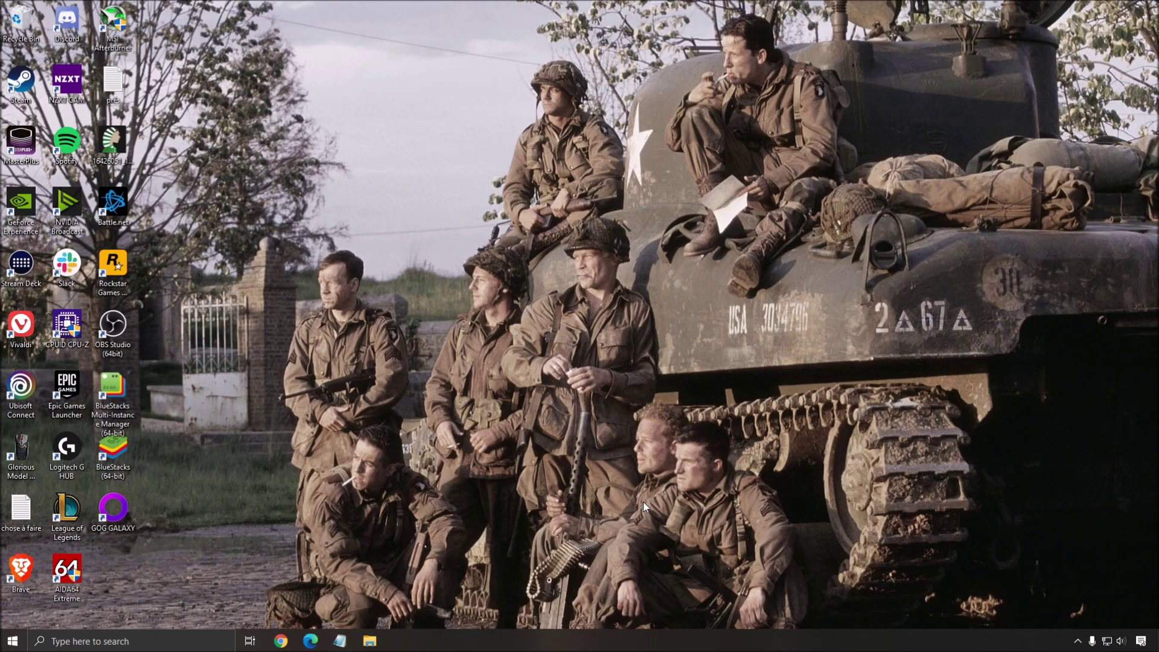
Search Windows for "energy", open Power Options to examine the available power plans, and close the open windows.
click(165, 642)
text(energy)
key(Return)
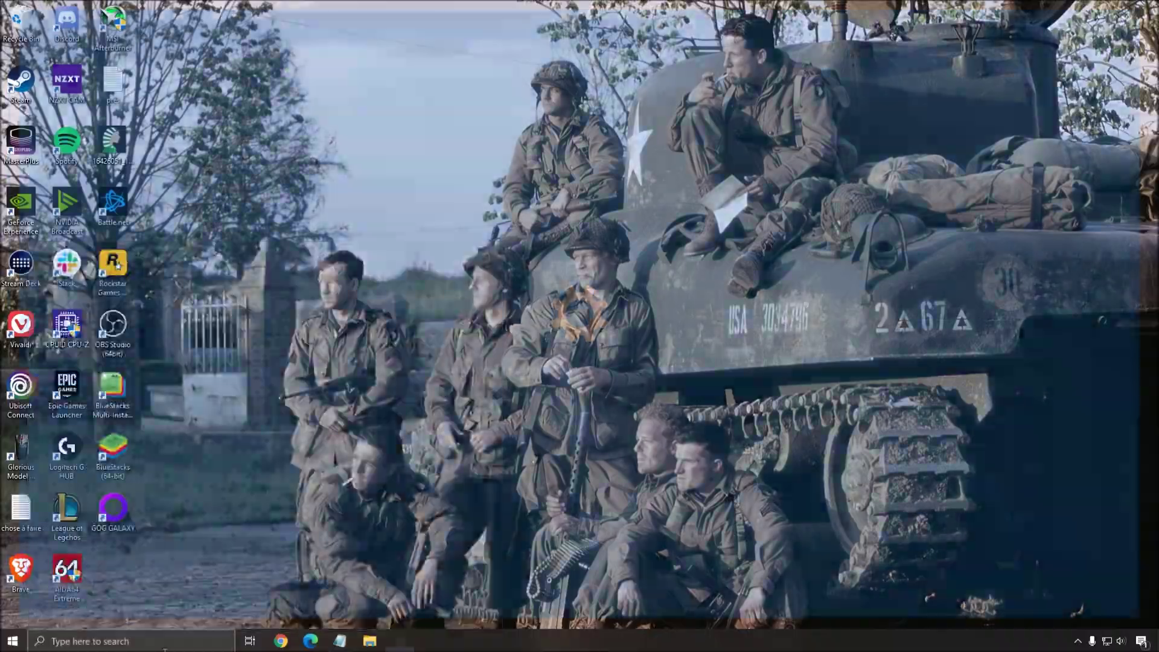
click(1053, 170)
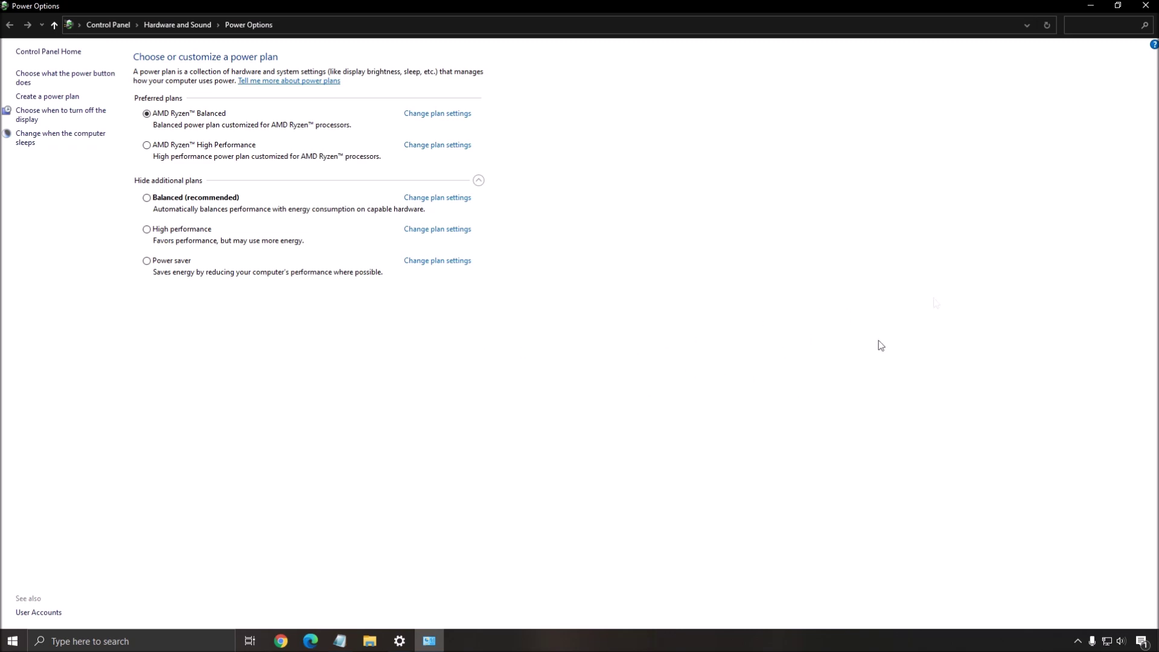
key(alt+F4)
key(alt+F4)
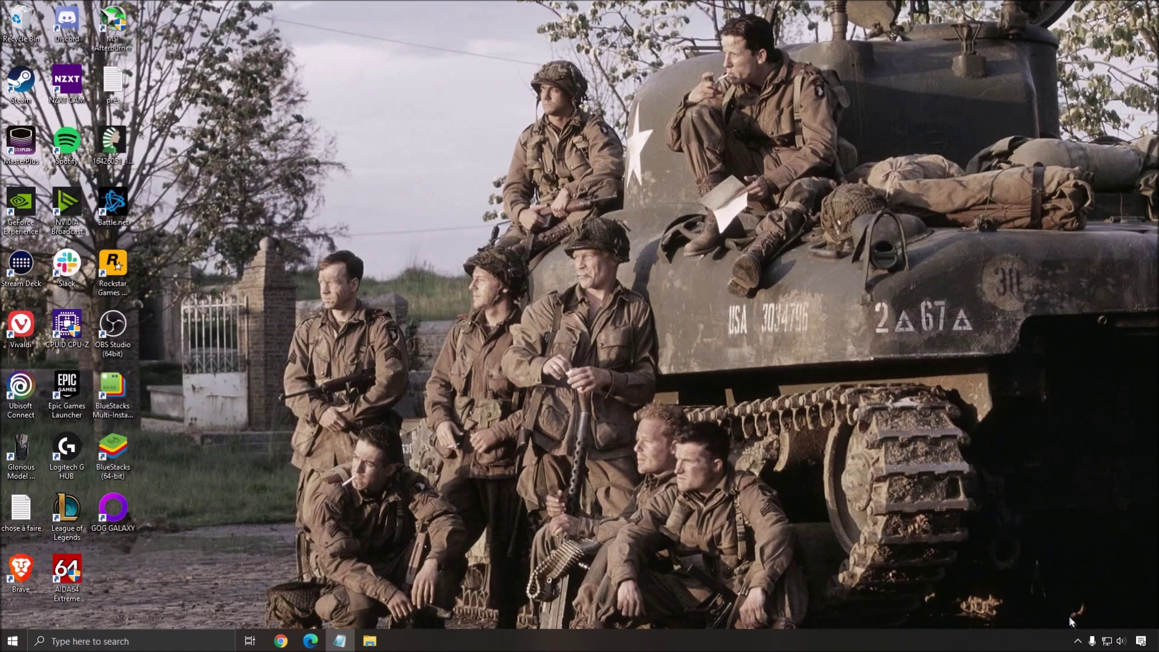
In the NVIDIA Control Panel's global 3D settings, choose "Prefer maximum performance" as the power management mode and close the panel.
click(1078, 641)
right_click(1067, 618)
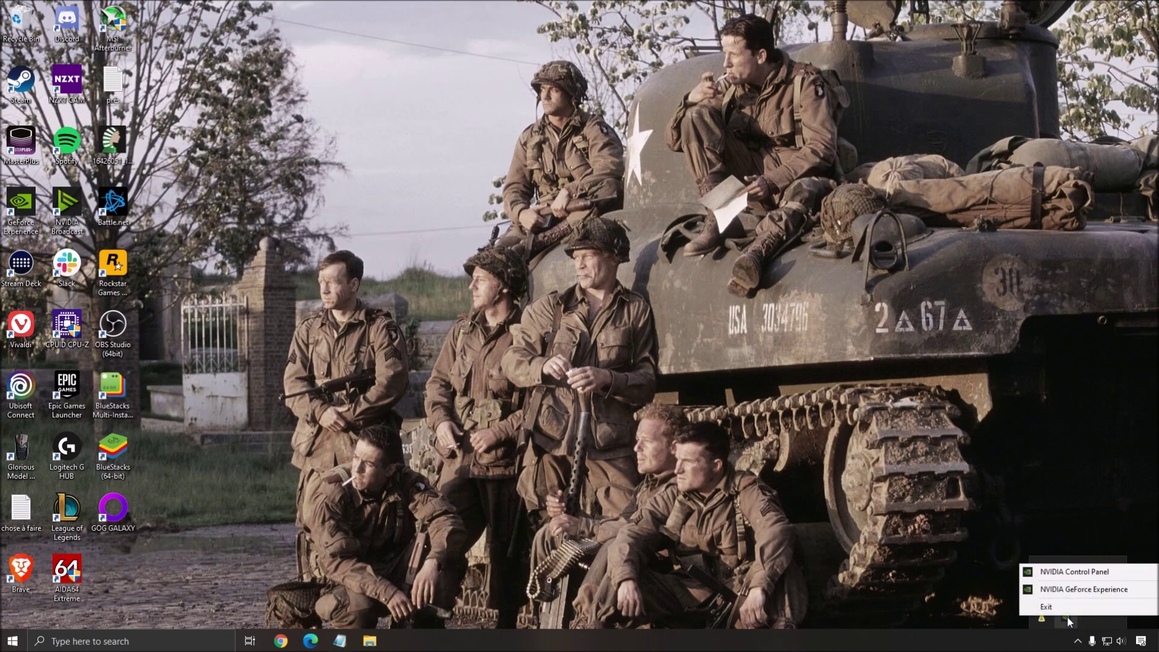
click(1088, 571)
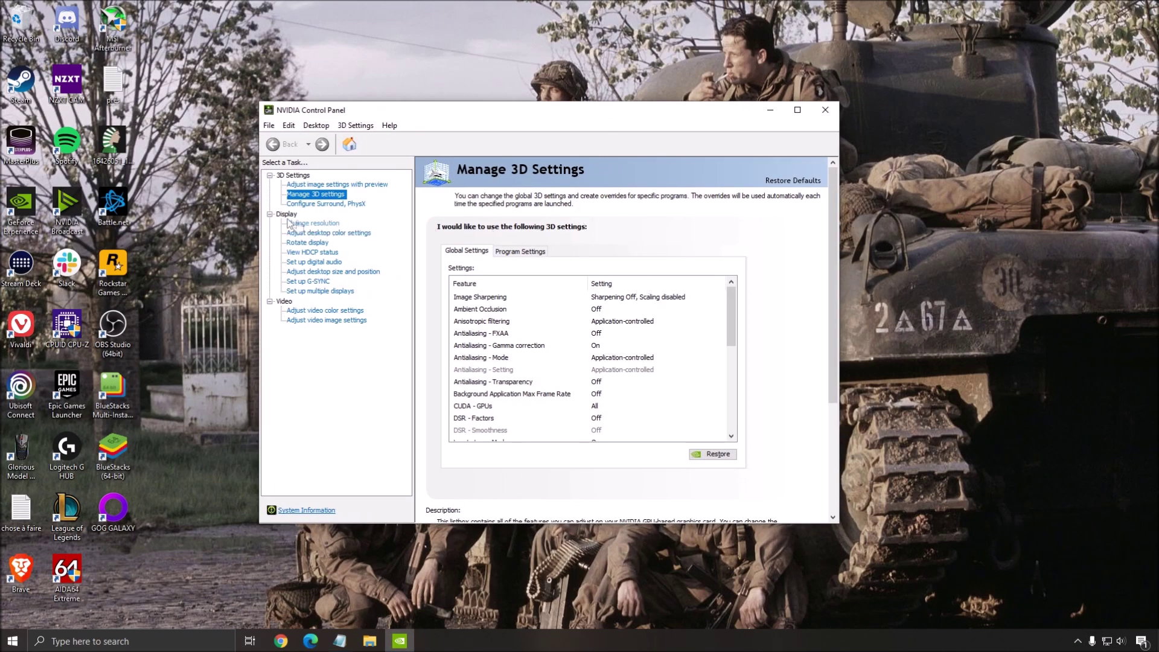
drag(734, 314, 734, 383)
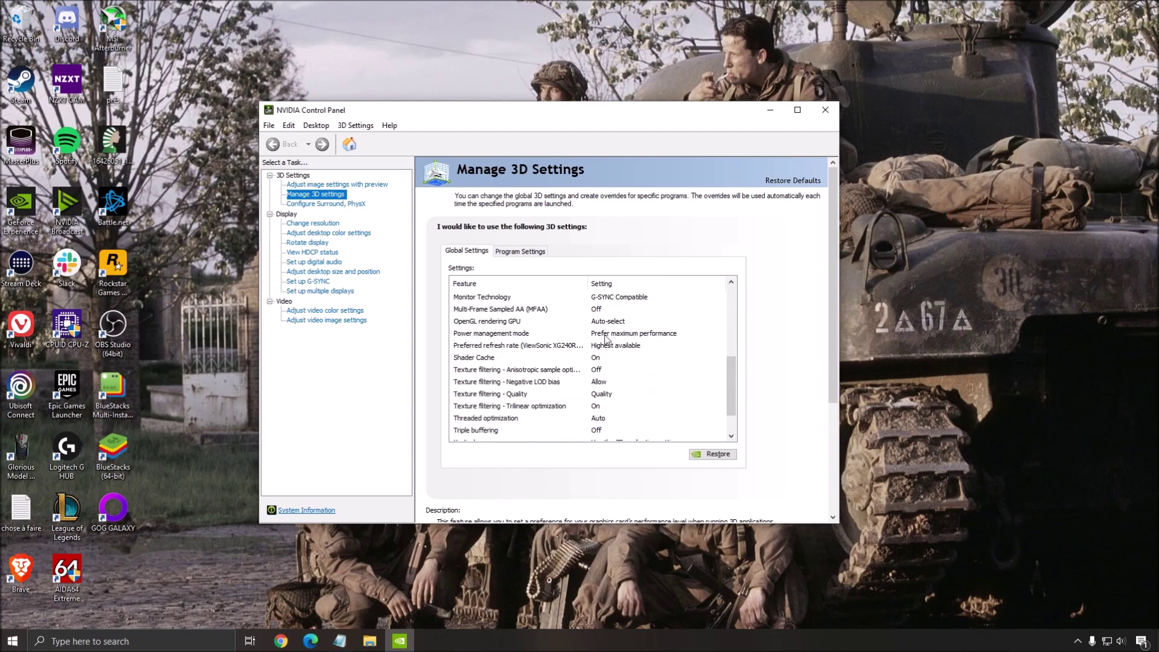
click(682, 337)
click(635, 334)
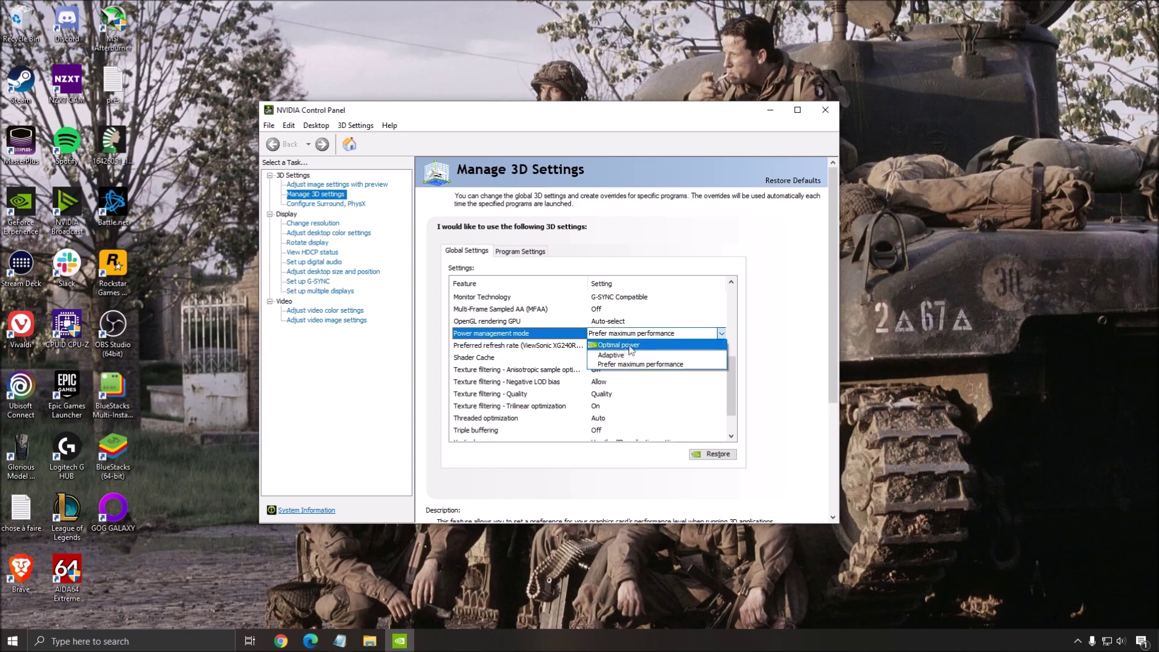
click(621, 365)
scroll(735, 458, down, 5)
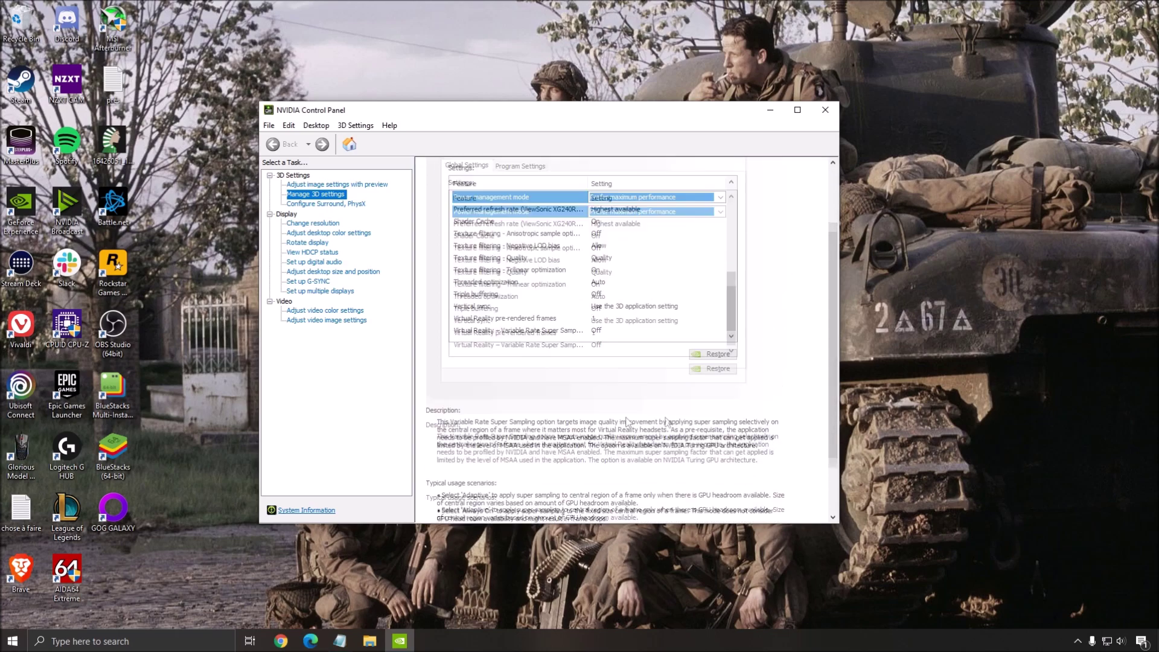
scroll(772, 204, up, 3)
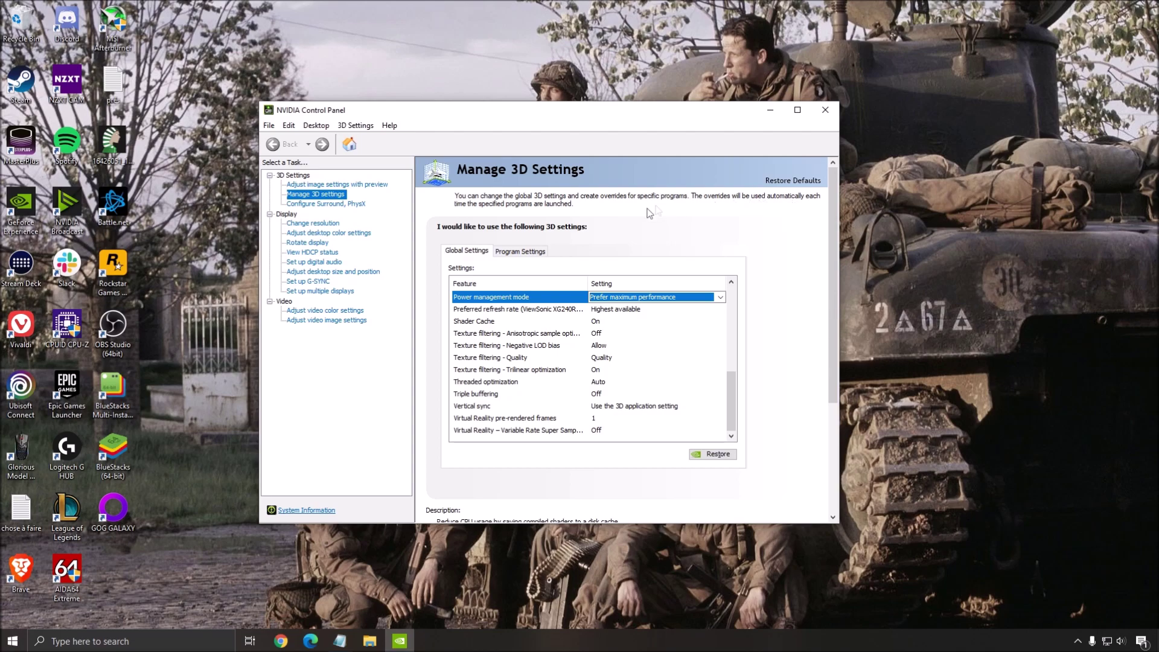
click(825, 110)
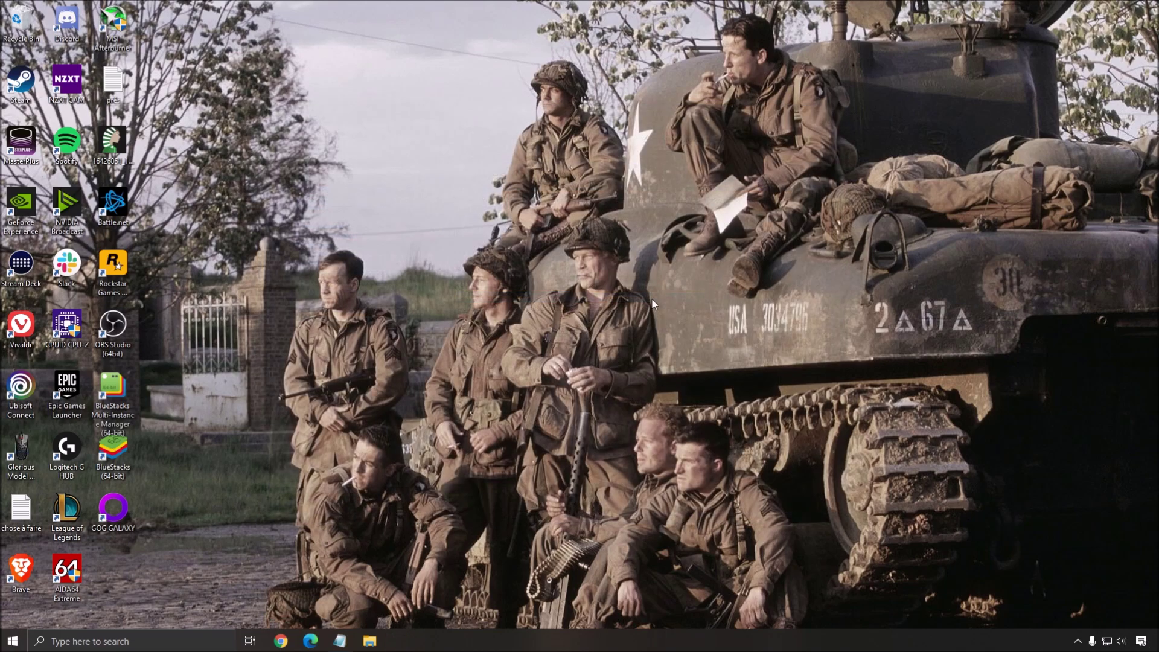
Search Windows for the game mode and open the Game Mode settings.
click(163, 644)
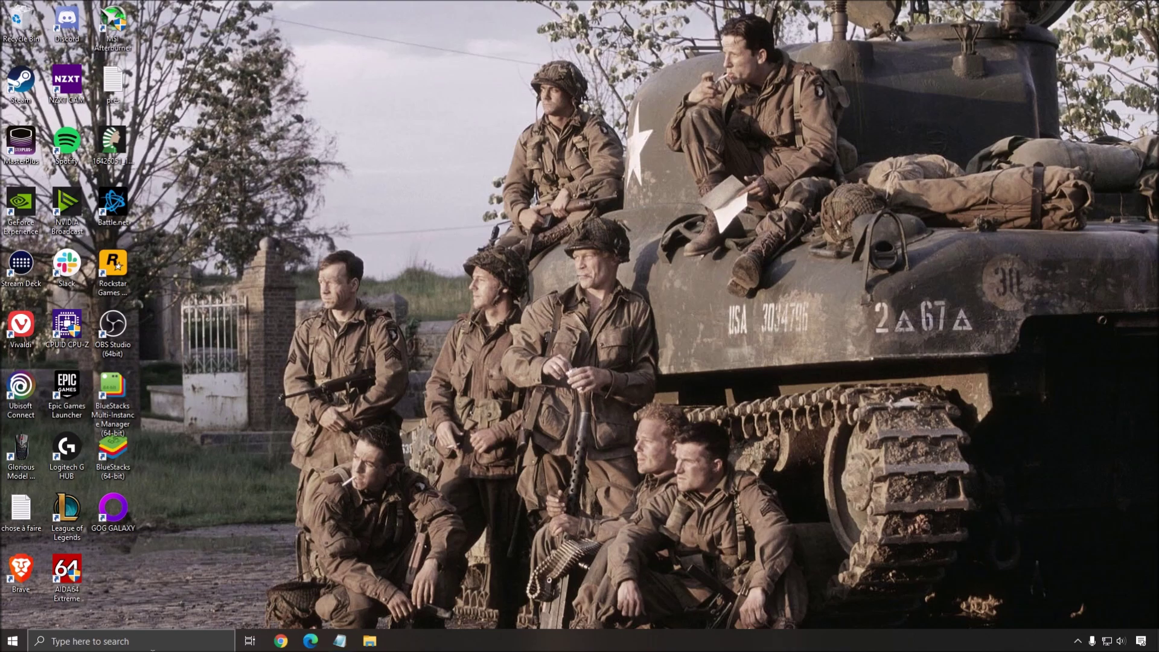
text(game m)
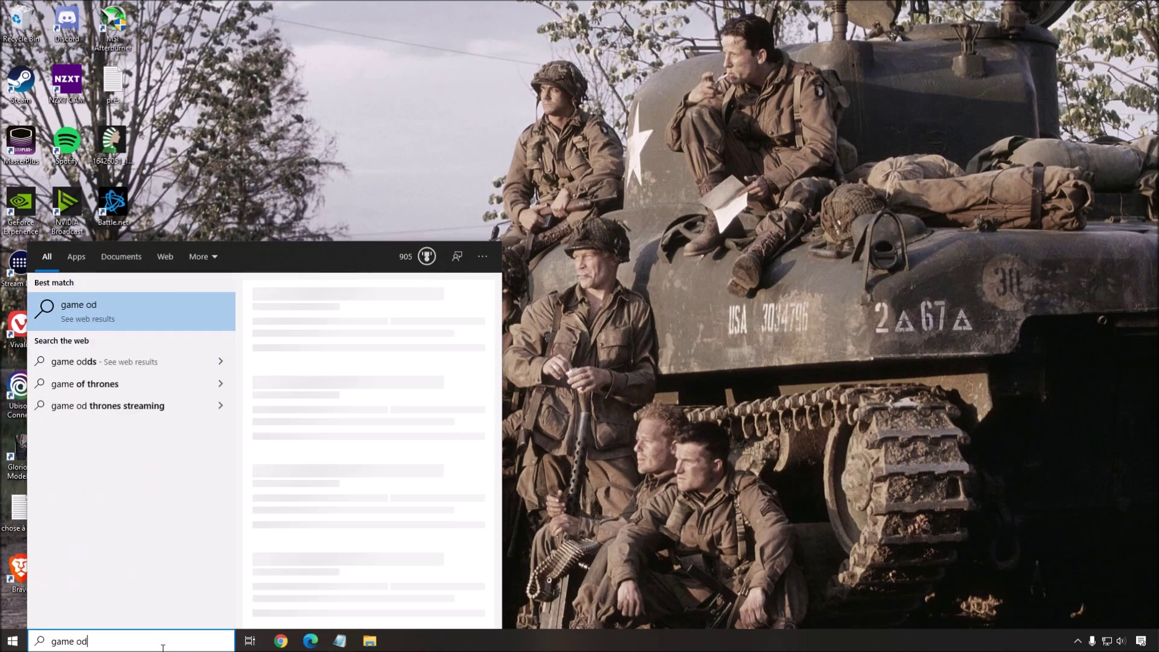
key(Return)
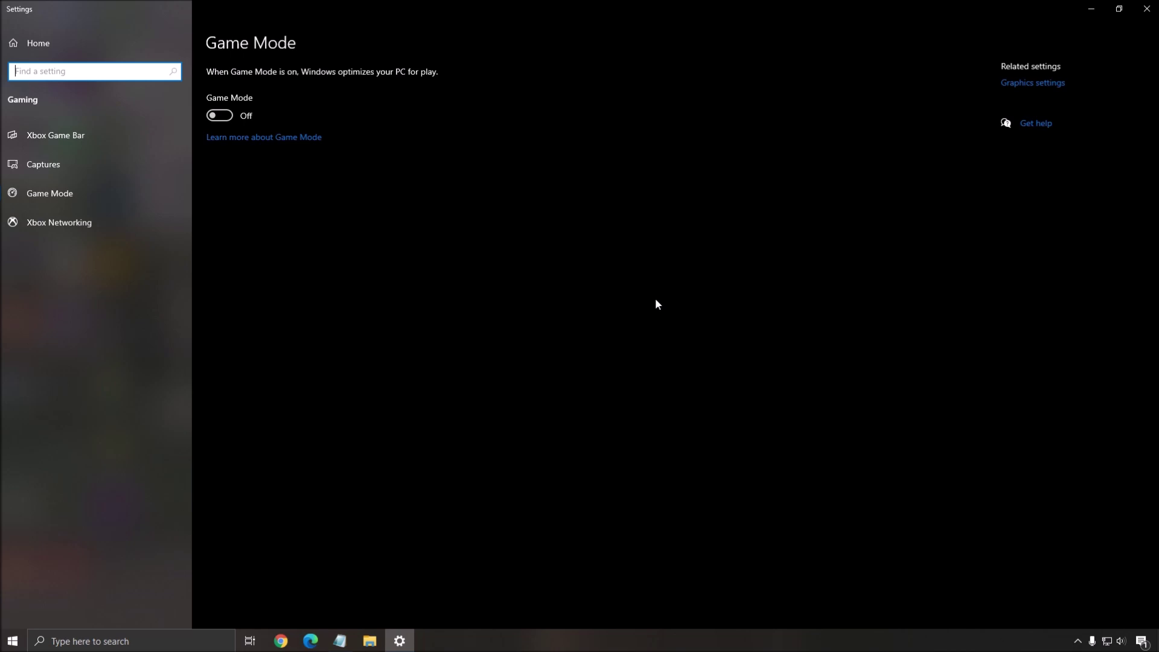
Examine the Xbox Game Bar and Captures gaming settings, including background recording, and close the settings window.
click(81, 144)
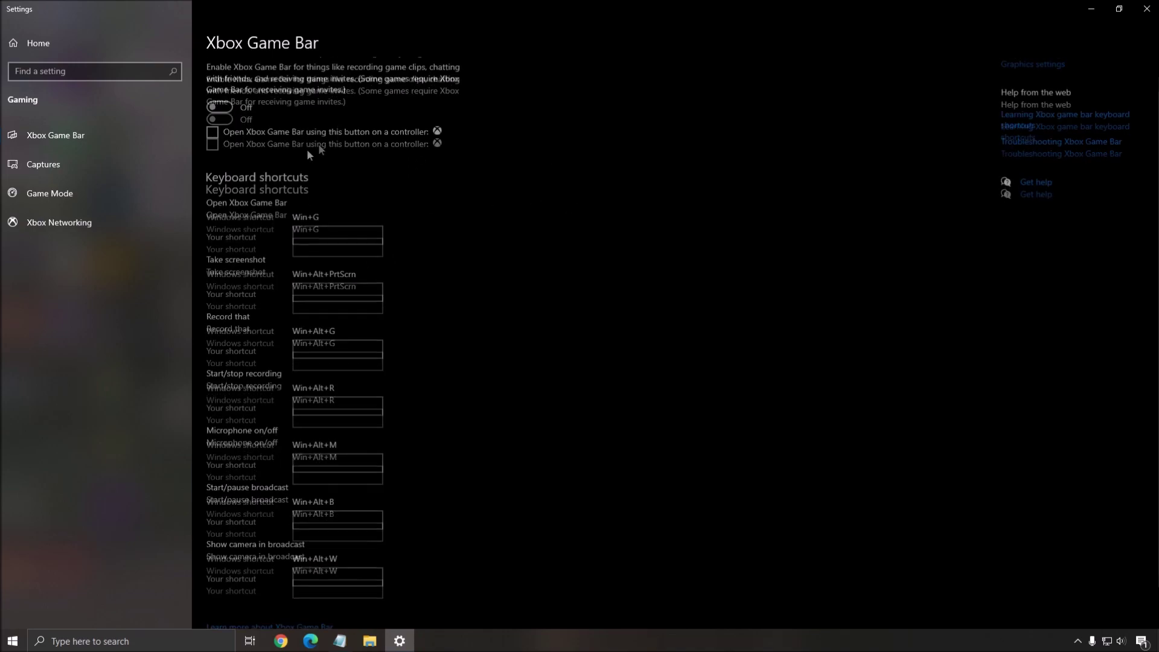
click(89, 174)
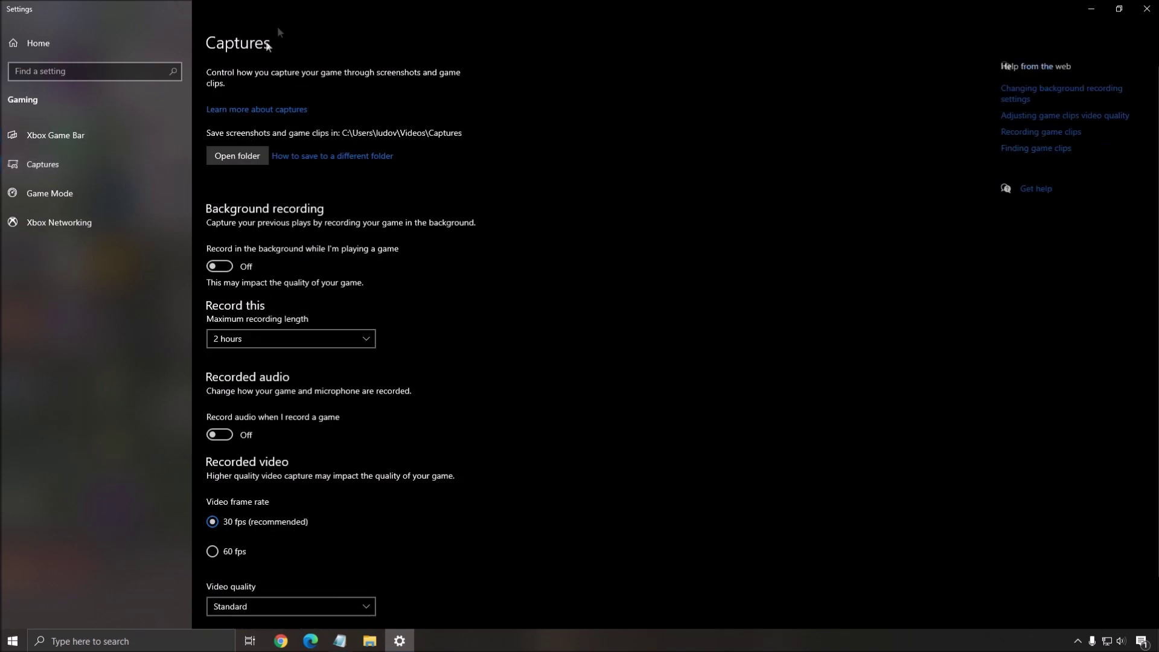
scroll(397, 197, down, 2)
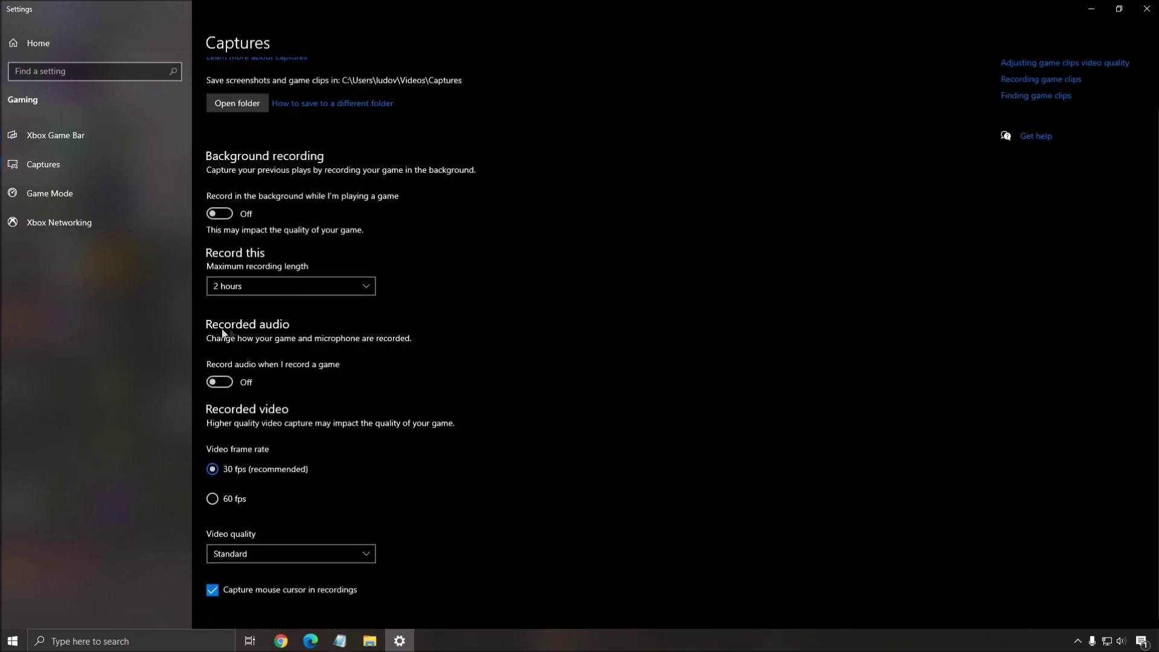
scroll(392, 314, up, 2)
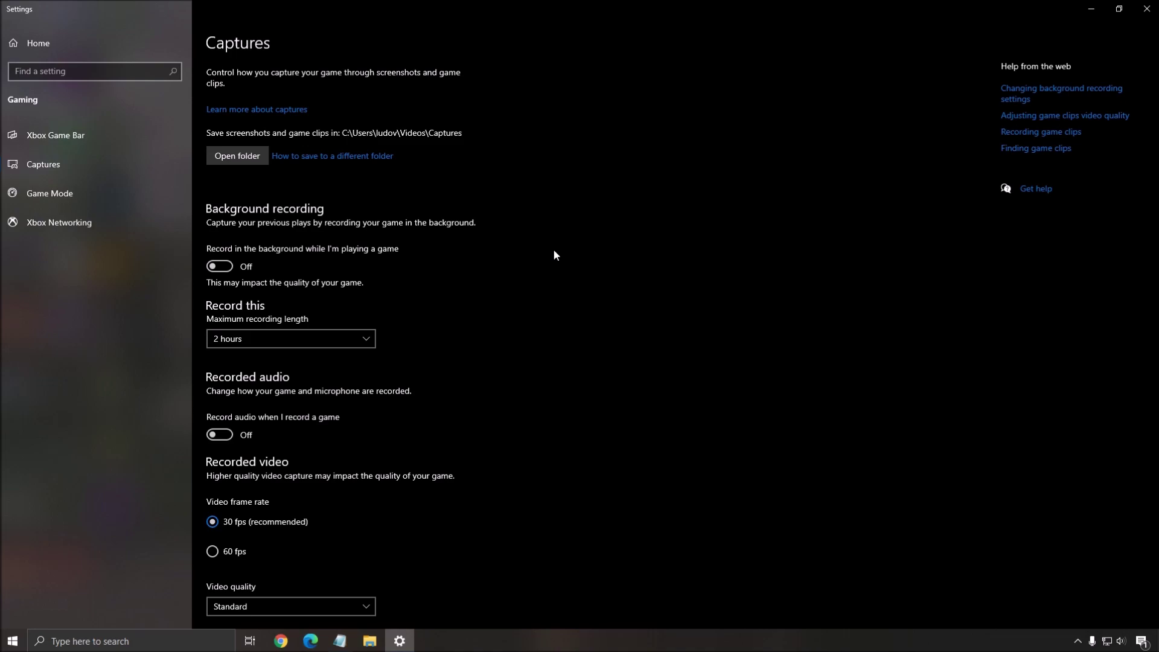
key(alt+F4)
Search Windows for "gpu", open Graphics settings to check the hardware-accelerated GPU scheduling option, and close the window.
click(151, 641)
text(gpu)
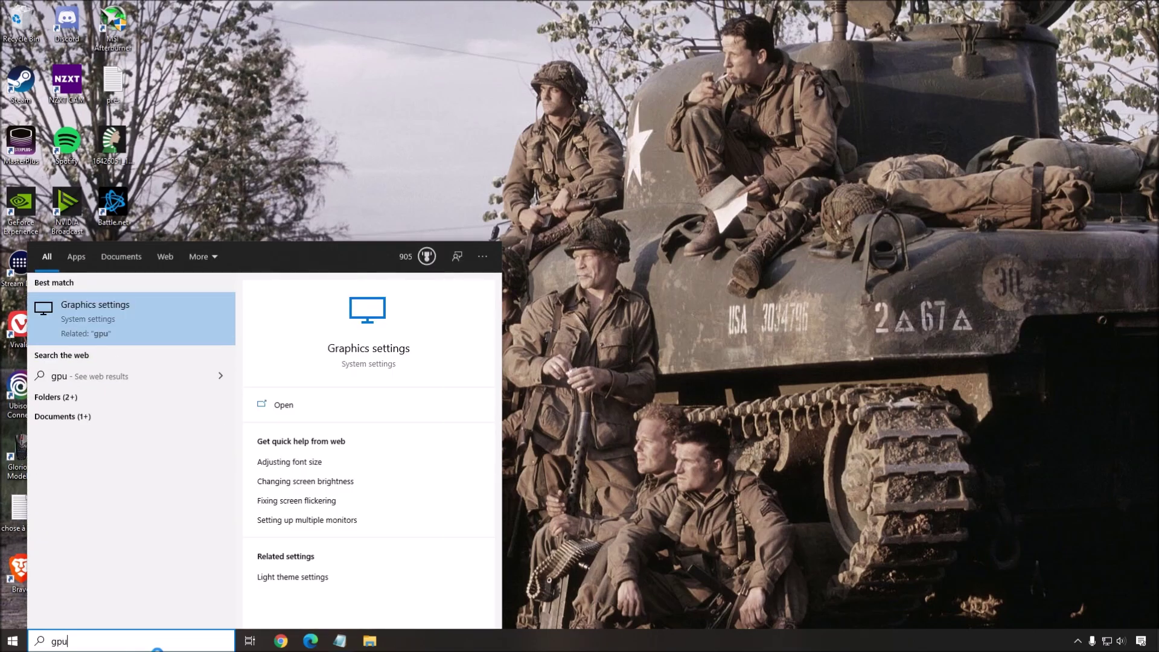
key(Return)
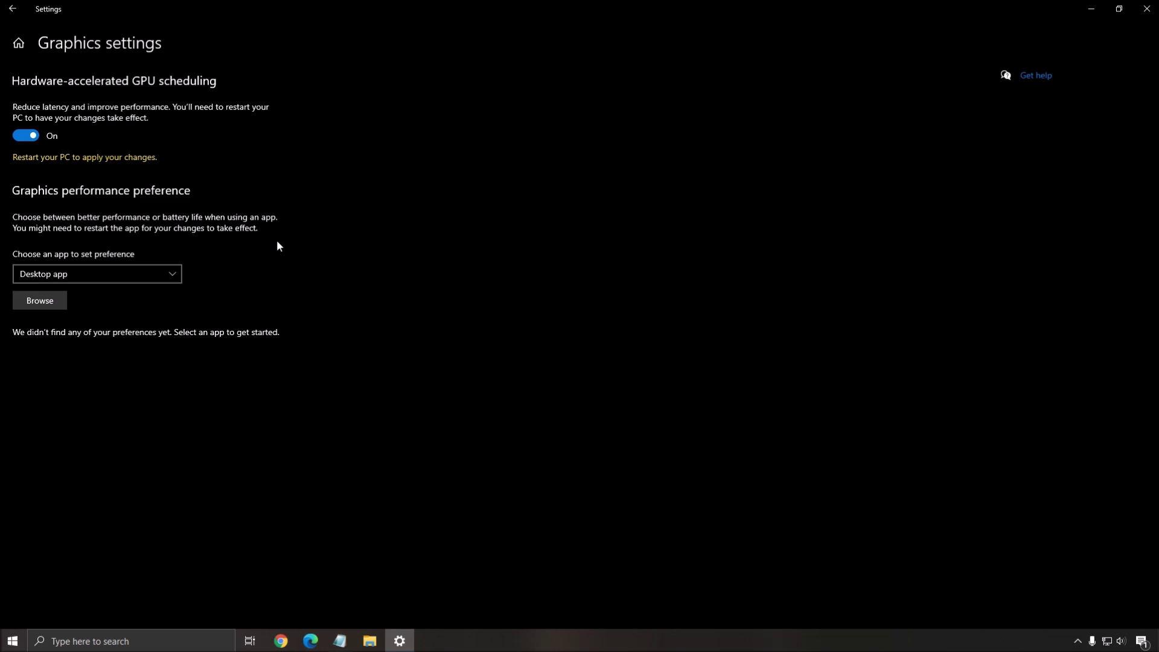
key(alt+F4)
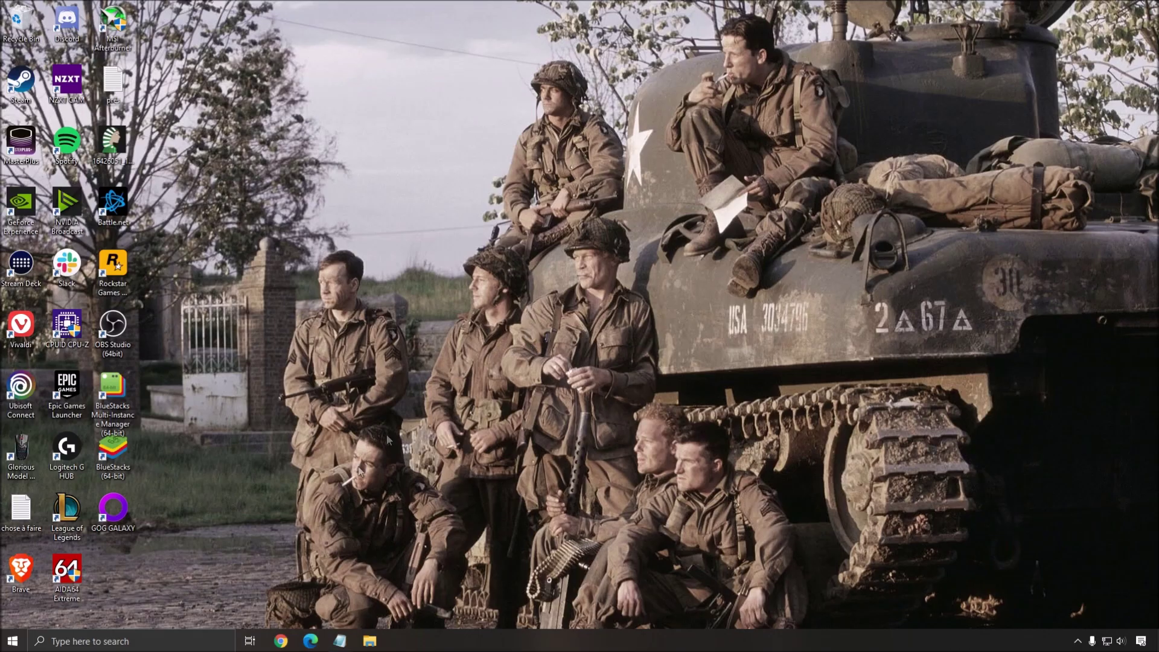
Search Windows for the appearance and performance settings, select "Adjust for best performance" for the visual effects, and cancel the dialog.
key(super+s)
text(a)
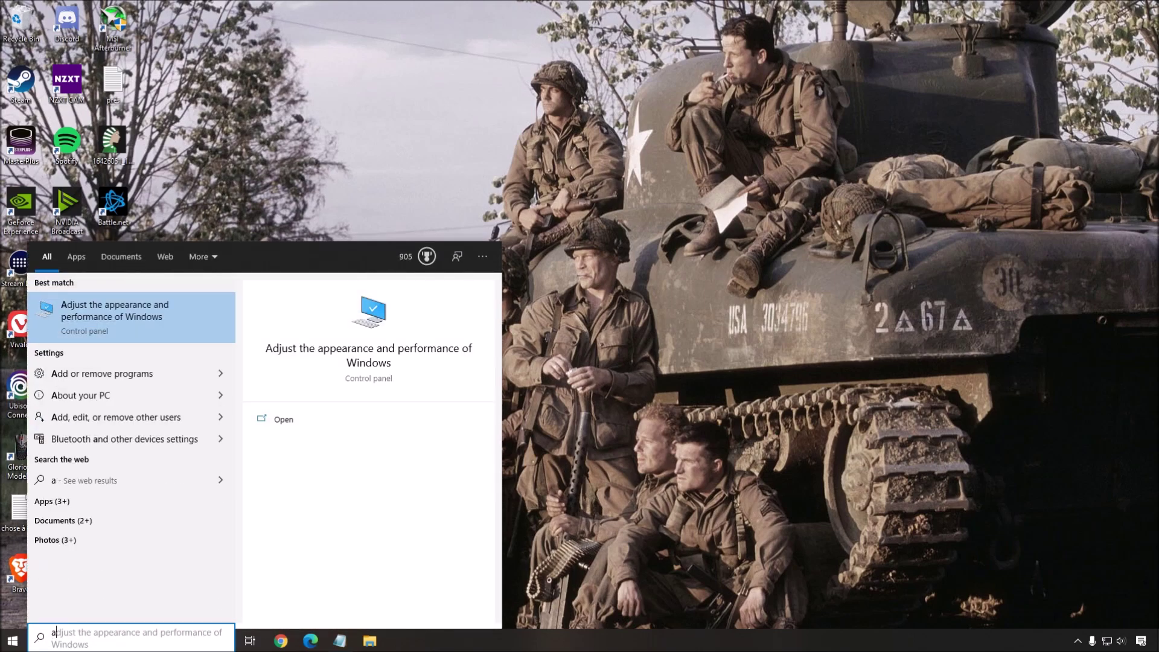
text(ppe)
key(Return)
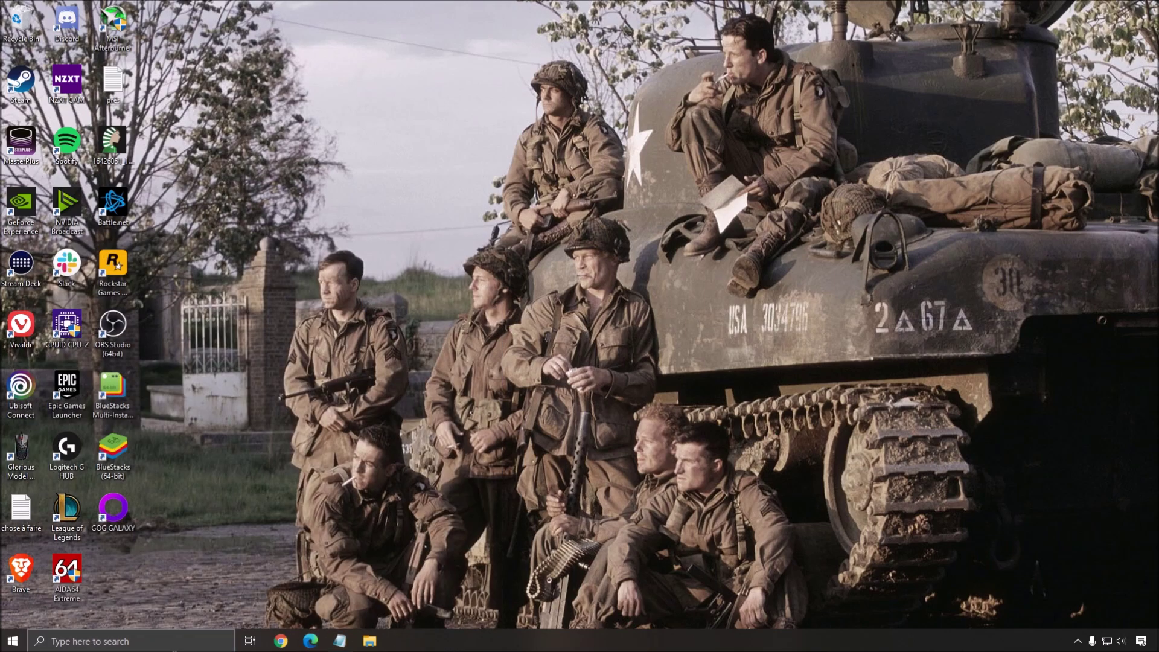
drag(292, 128, 625, 101)
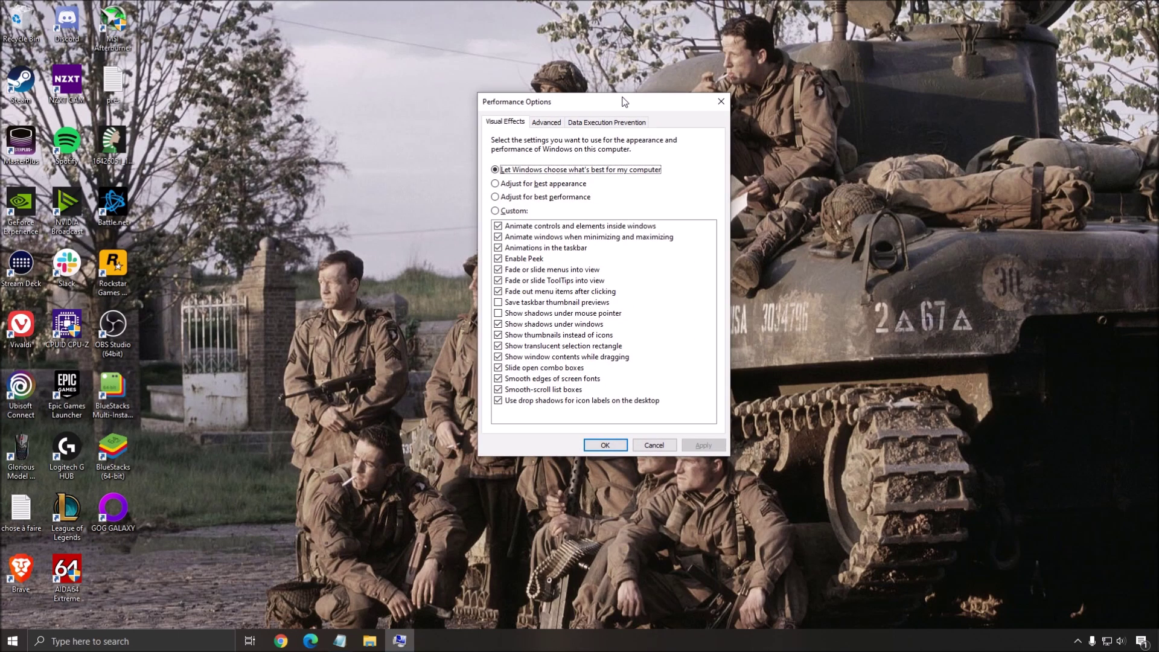
click(541, 199)
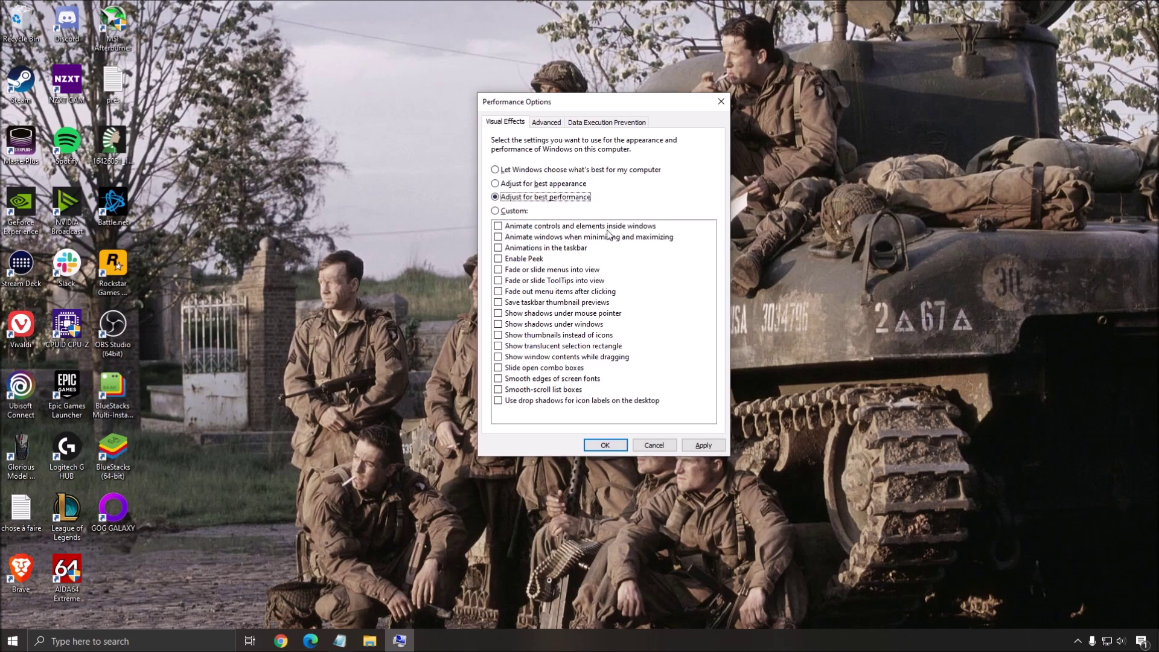
click(656, 447)
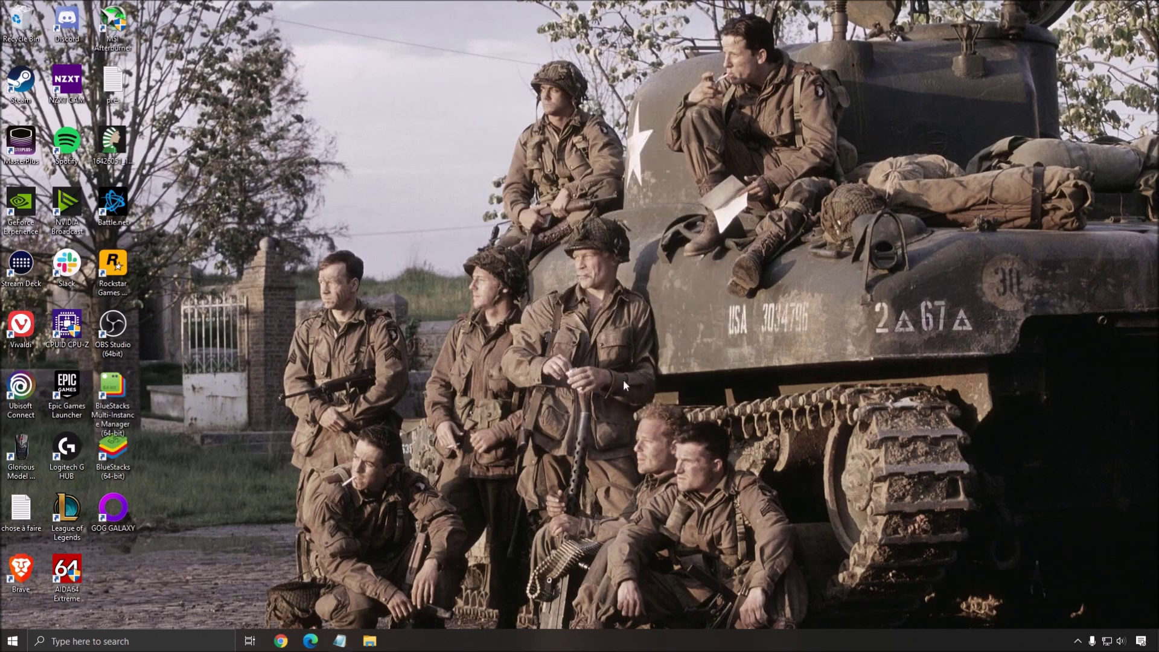
Search Windows for "mouse", check the pointer options in the additional mouse properties, including Enhance pointer precision, and close the settings.
key(super+s)
text(mouse)
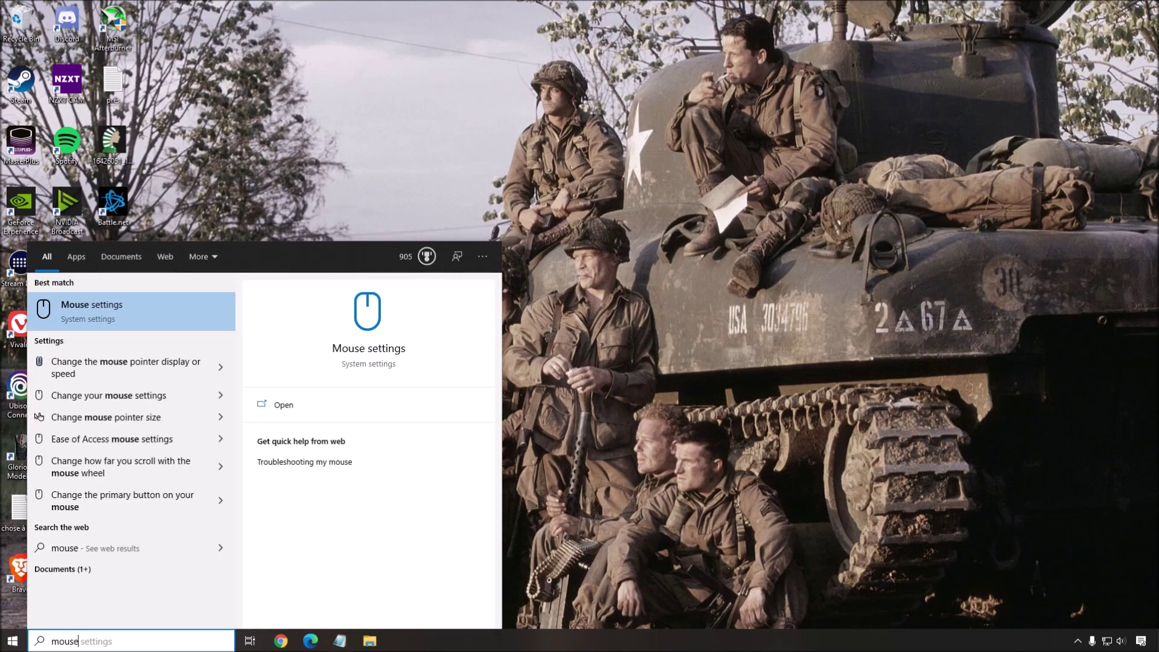
key(Return)
click(1037, 109)
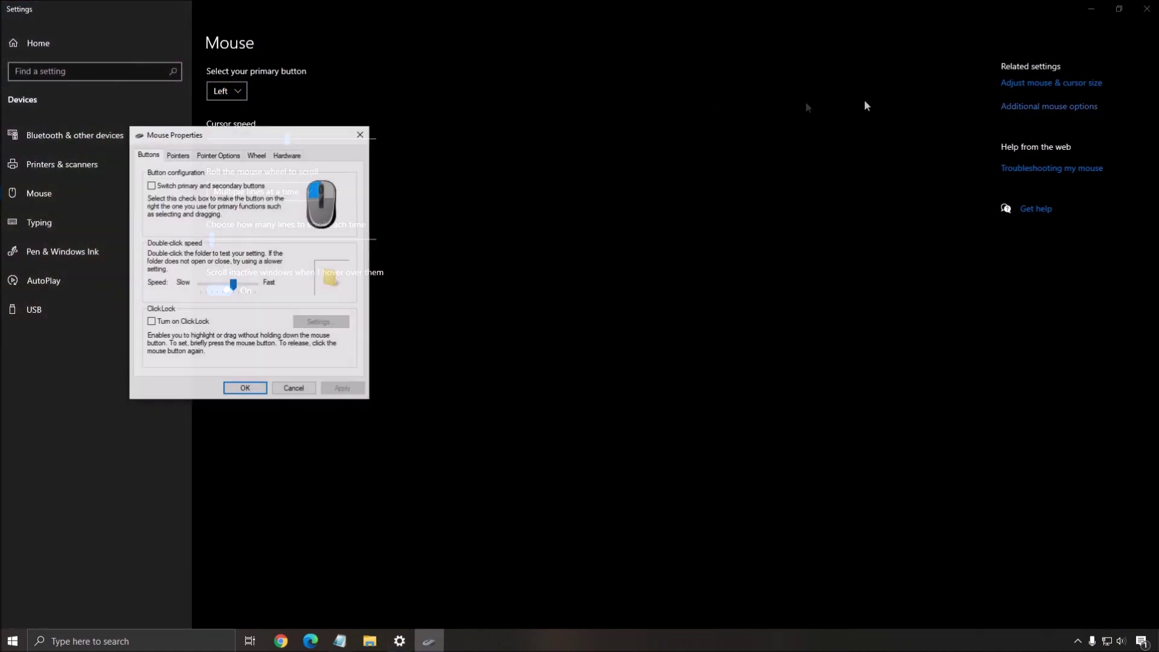
drag(308, 135, 719, 131)
click(650, 154)
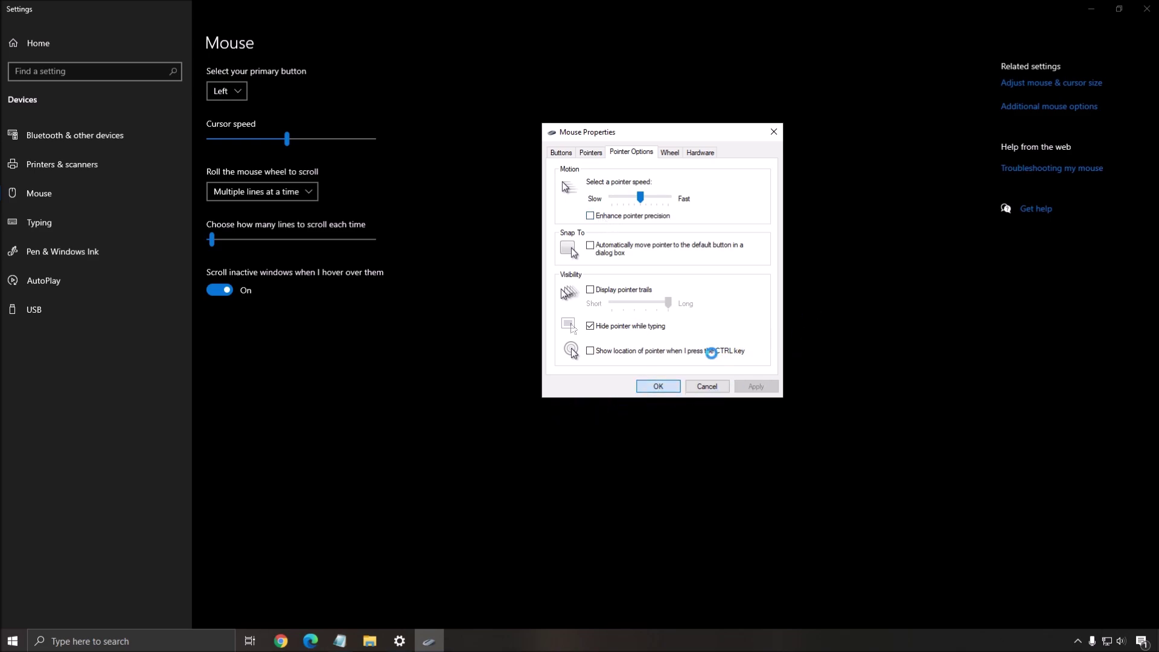
click(1147, 8)
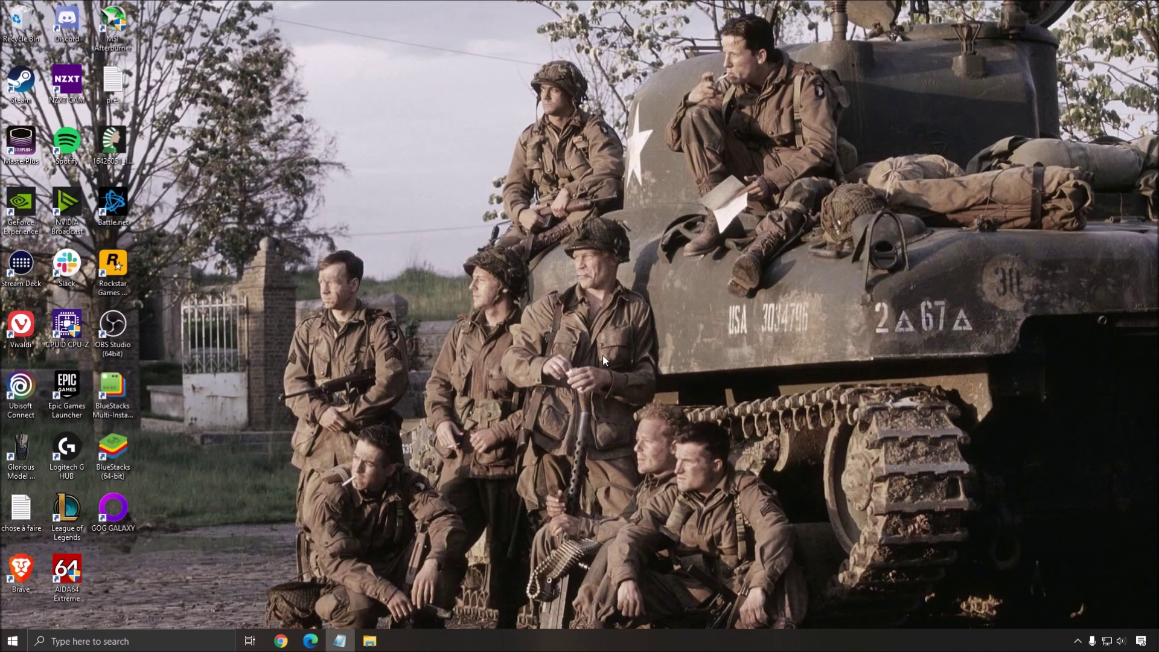
Open the desktop's display settings and examine the monitor's refresh rate in the advanced display settings.
right_click(584, 292)
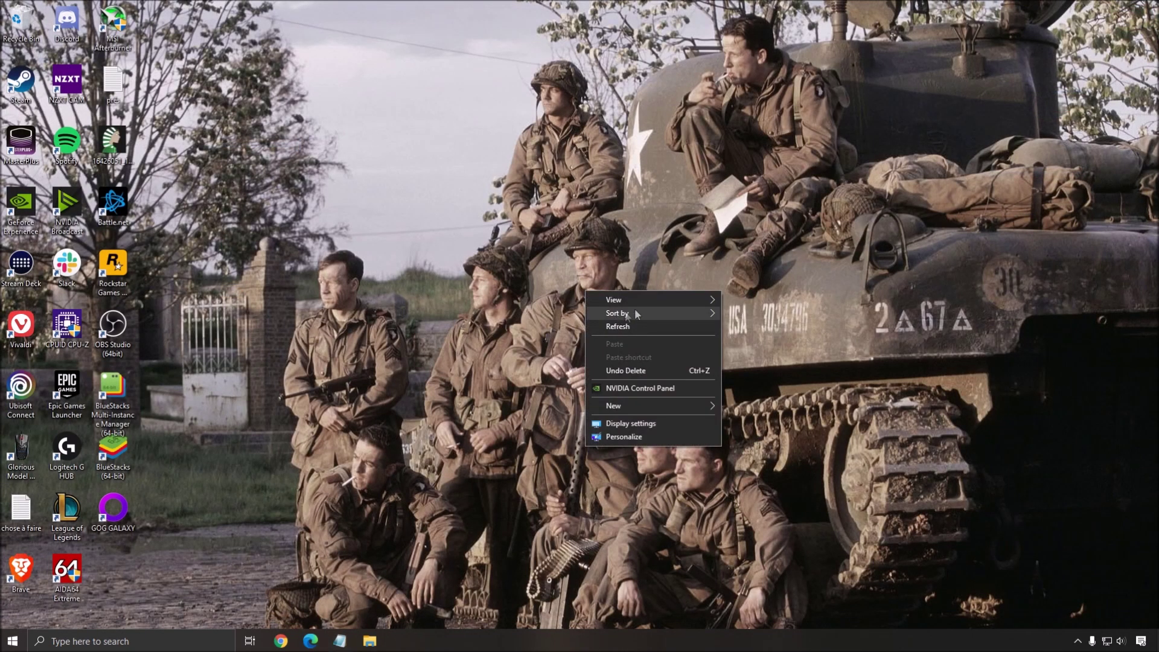
click(641, 428)
scroll(629, 414, down, 5)
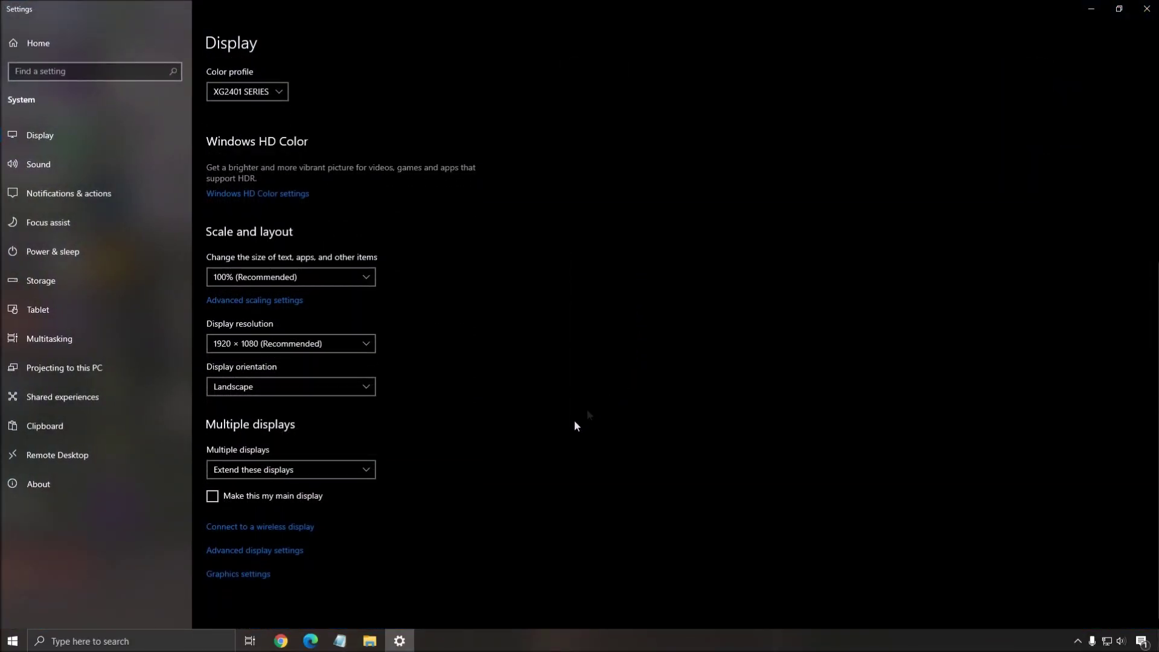
click(301, 554)
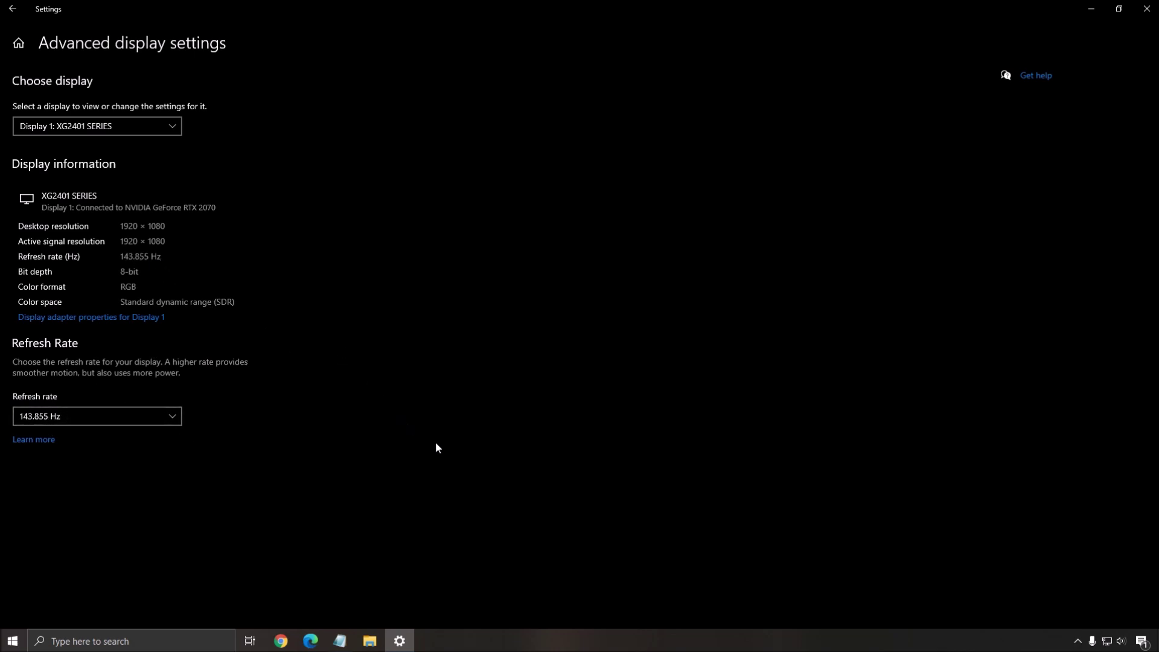
Look over the programs running in the hidden notification area and close the settings window.
click(1078, 641)
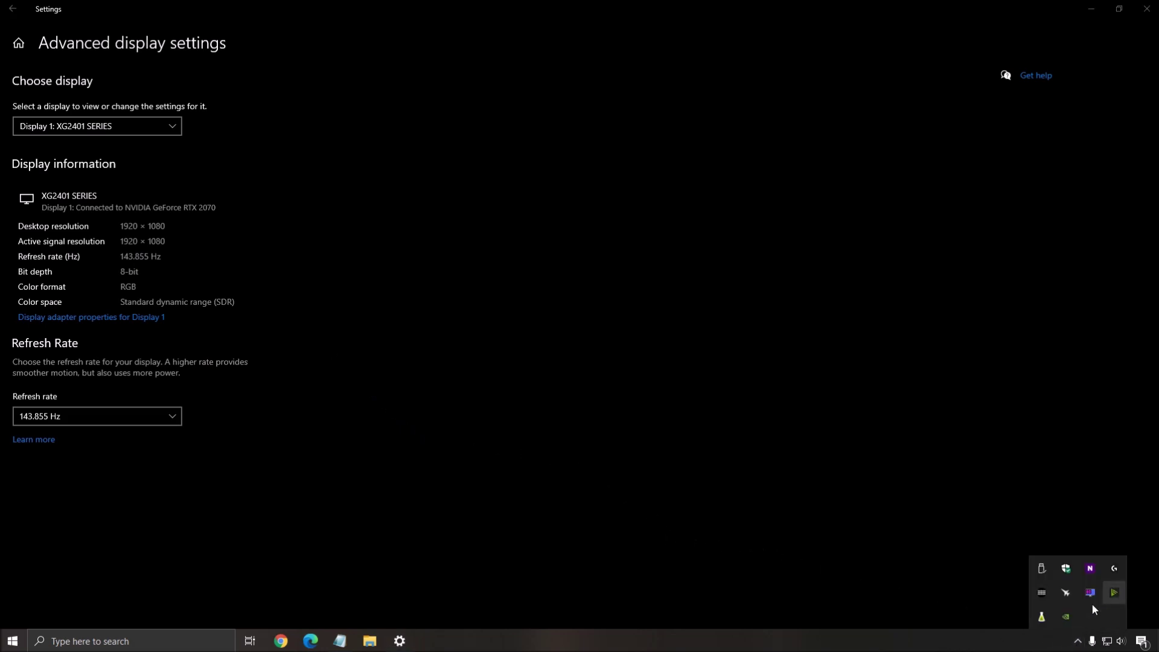
click(710, 520)
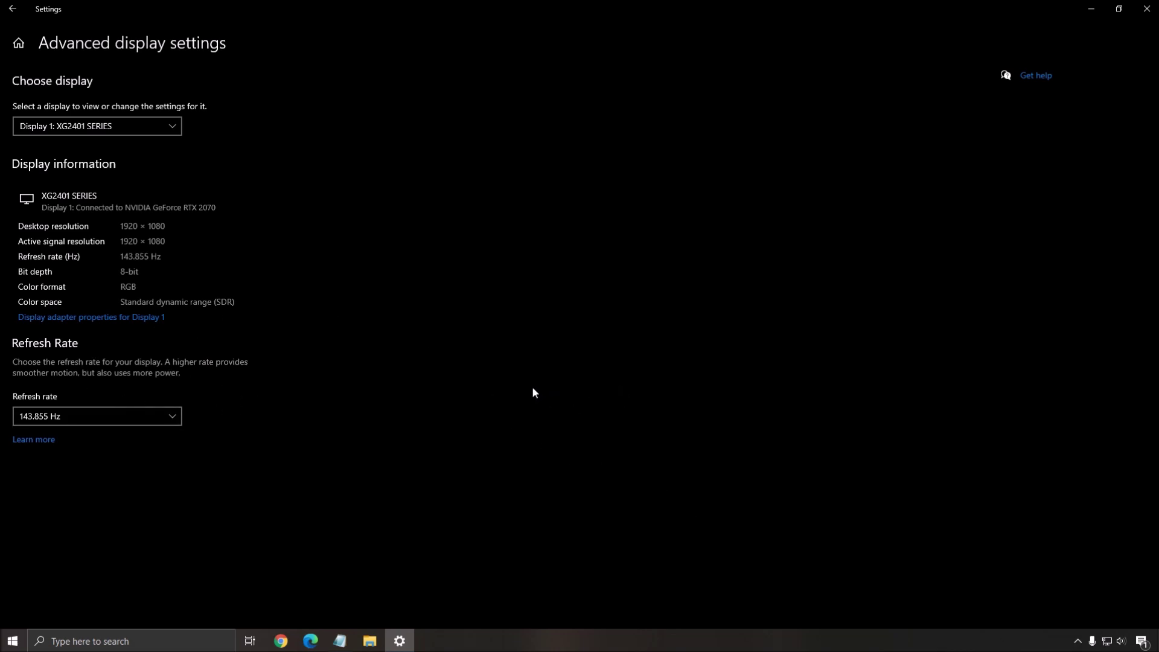
click(1147, 9)
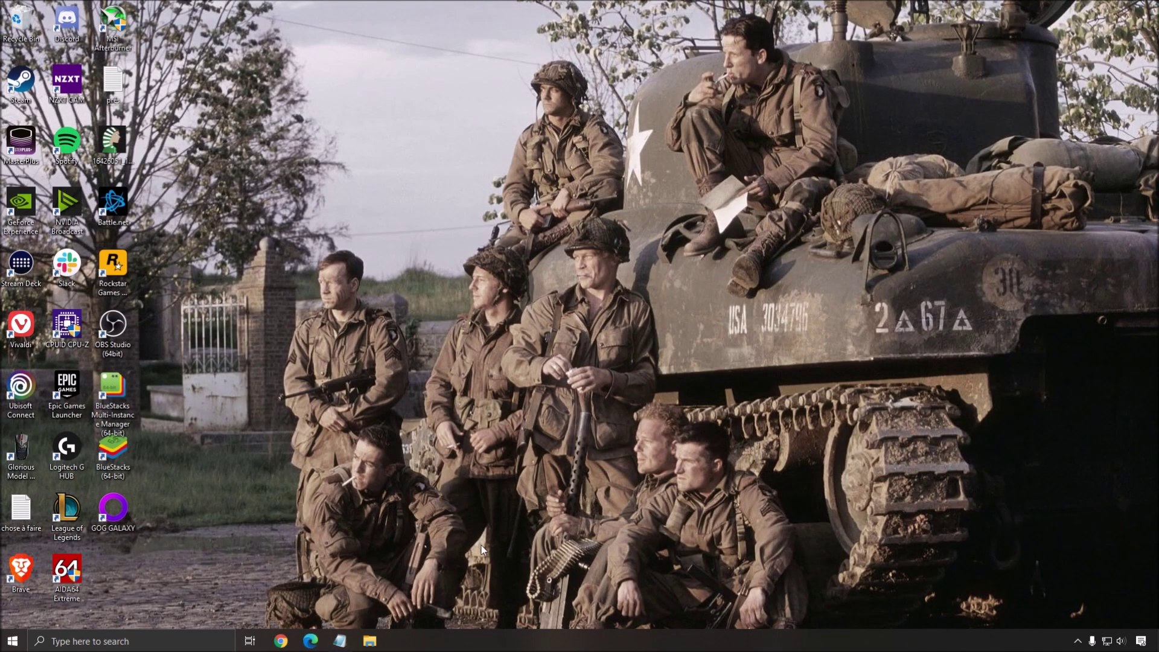
Open This PC and show the properties of Local Disk (C:).
click(12, 640)
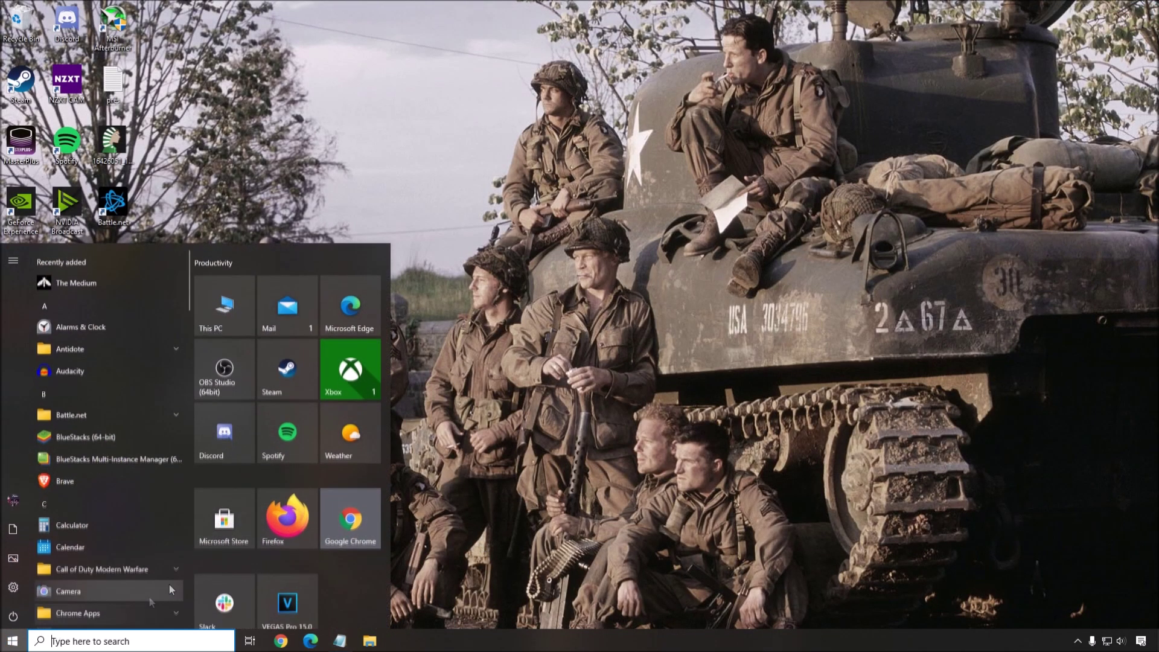
click(238, 304)
click(175, 176)
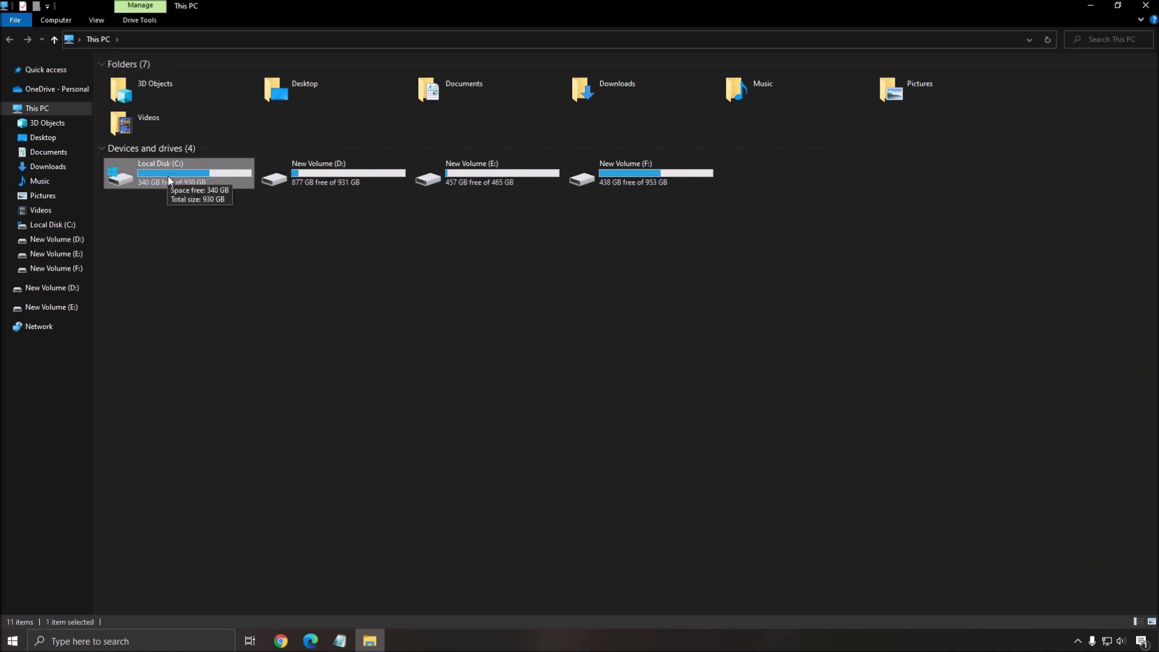
right_click(168, 176)
click(222, 408)
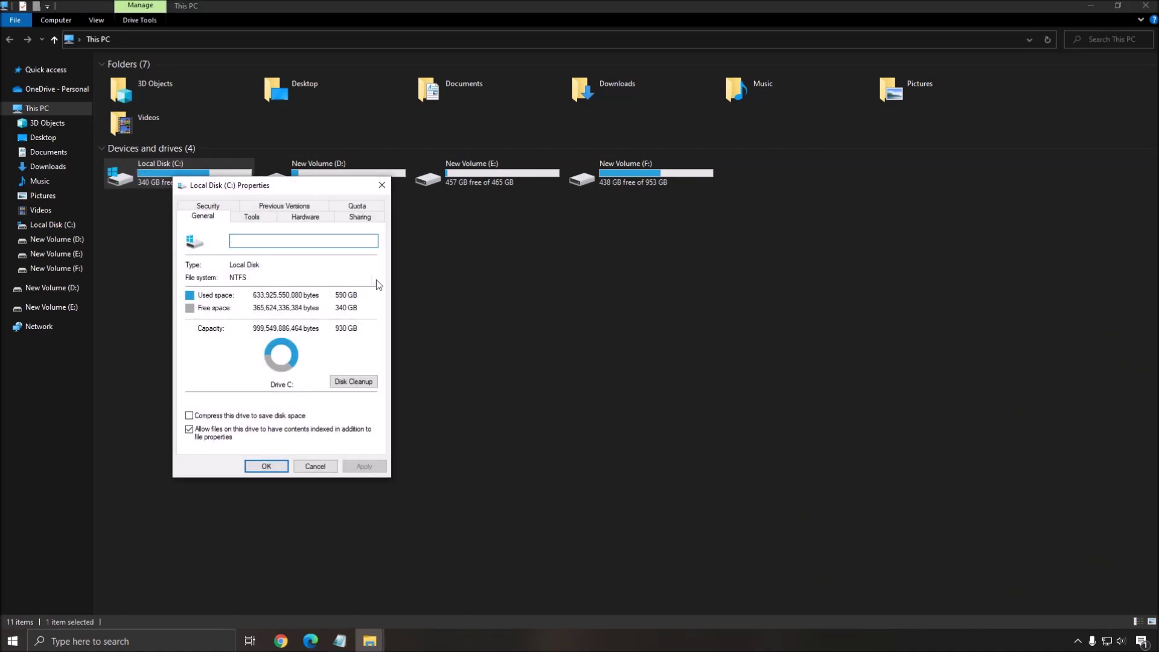
Run Disk Cleanup on the C: drive with system files included, and confirm deleting the preselected unnecessary files.
click(351, 382)
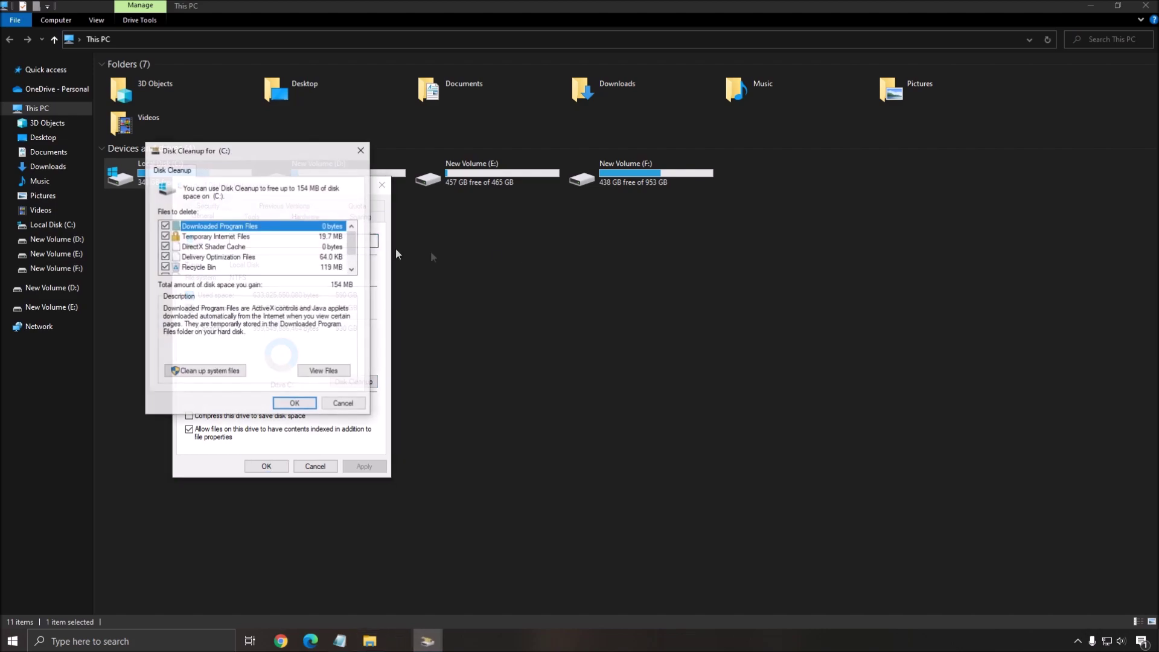
drag(314, 154, 653, 180)
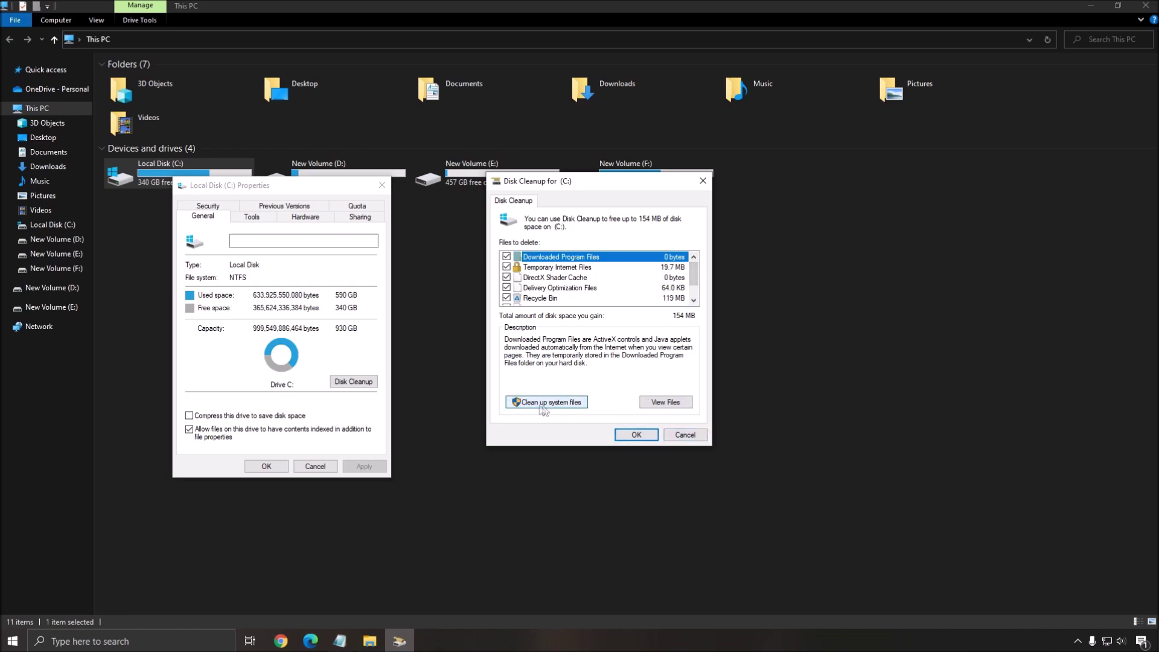
click(571, 404)
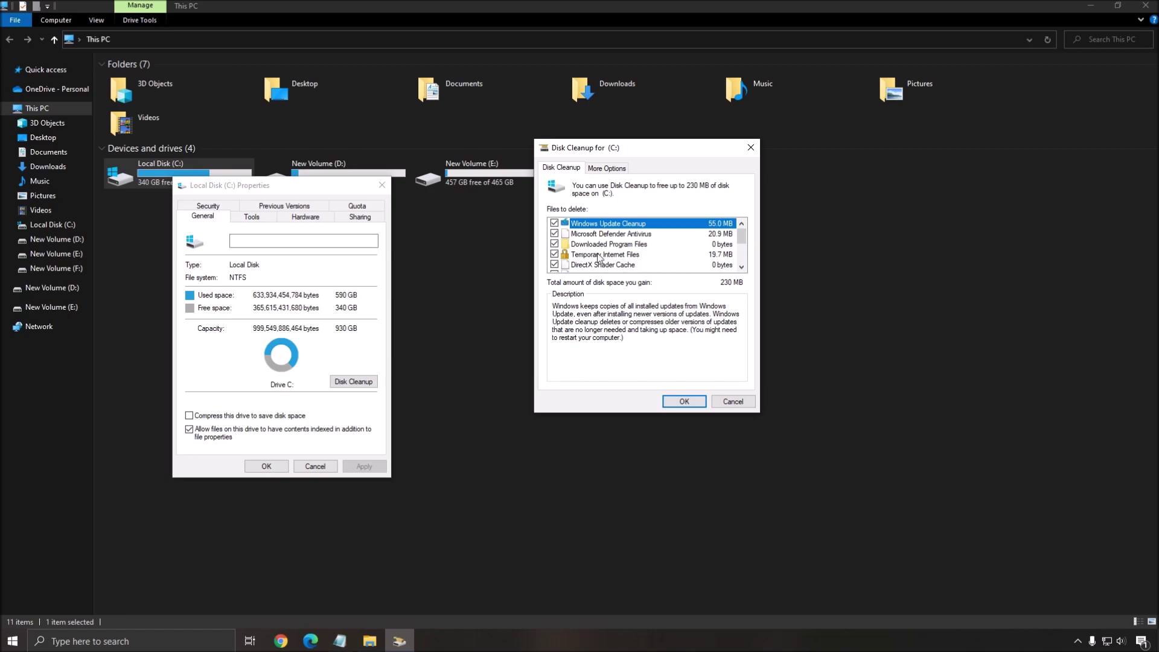
click(685, 401)
key(Return)
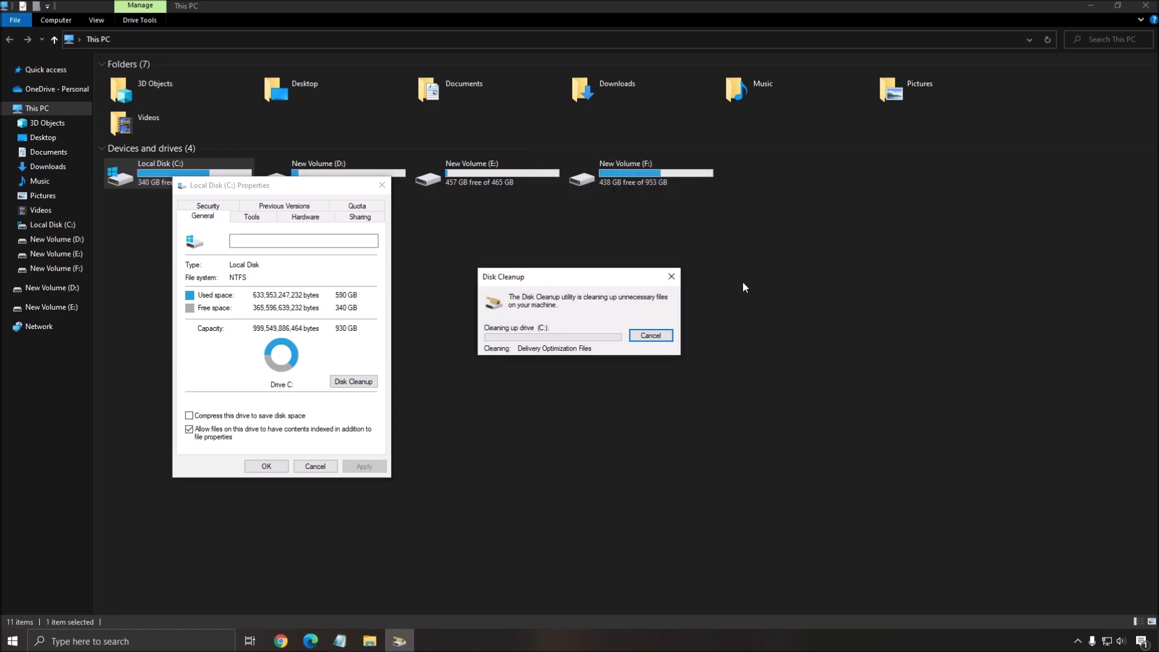
drag(608, 280, 387, 254)
drag(755, 207, 666, 200)
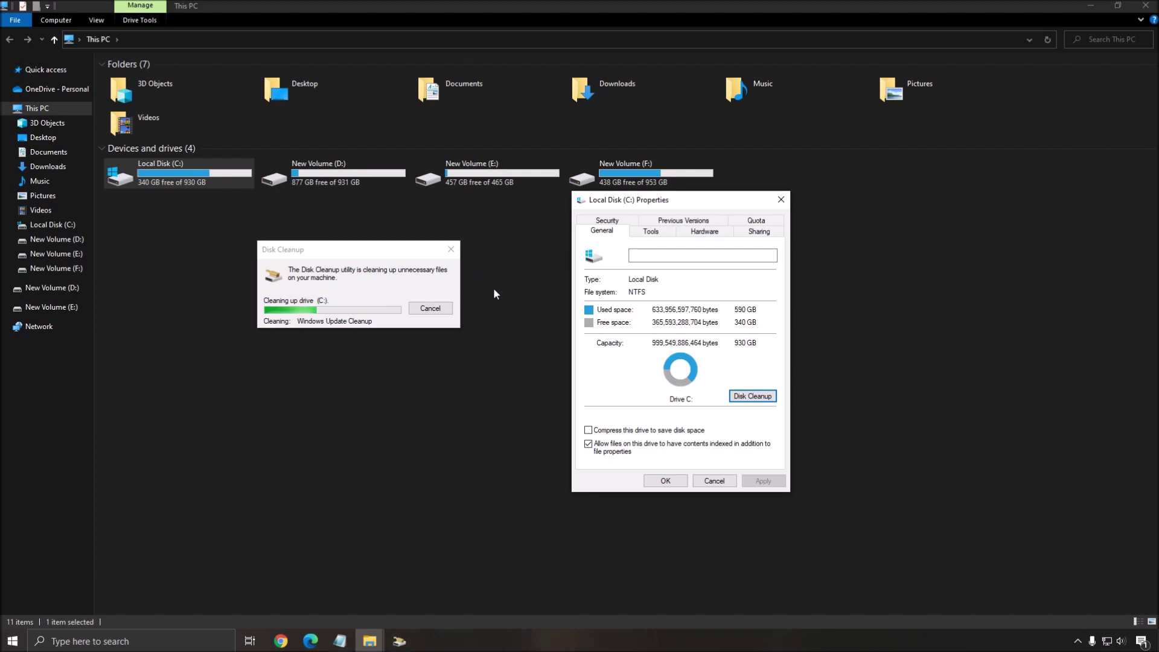
Open the drive optimization tool from the C: drive's properties, optimize C:, and select New Volume (D:).
drag(715, 204, 675, 199)
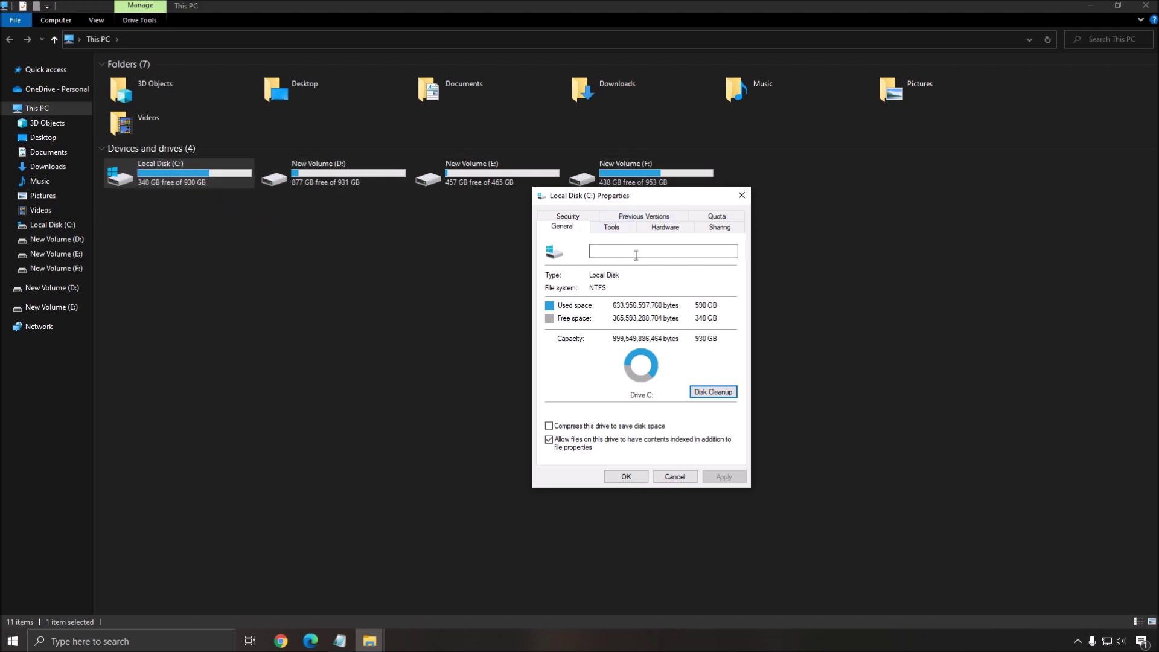
click(612, 227)
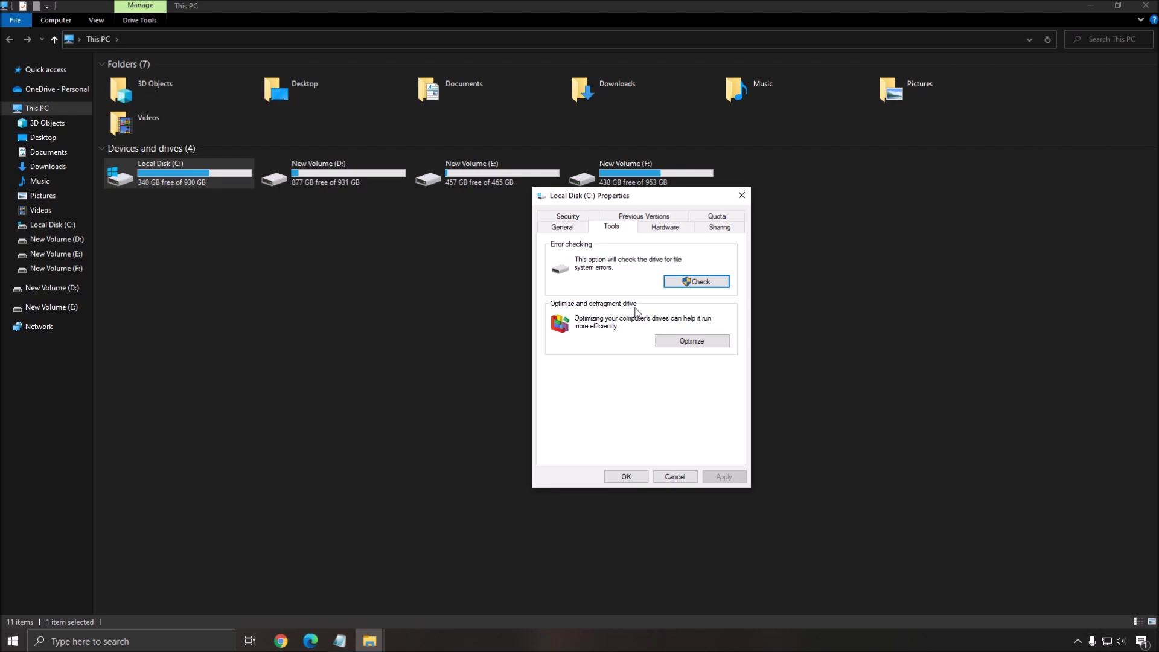
click(694, 342)
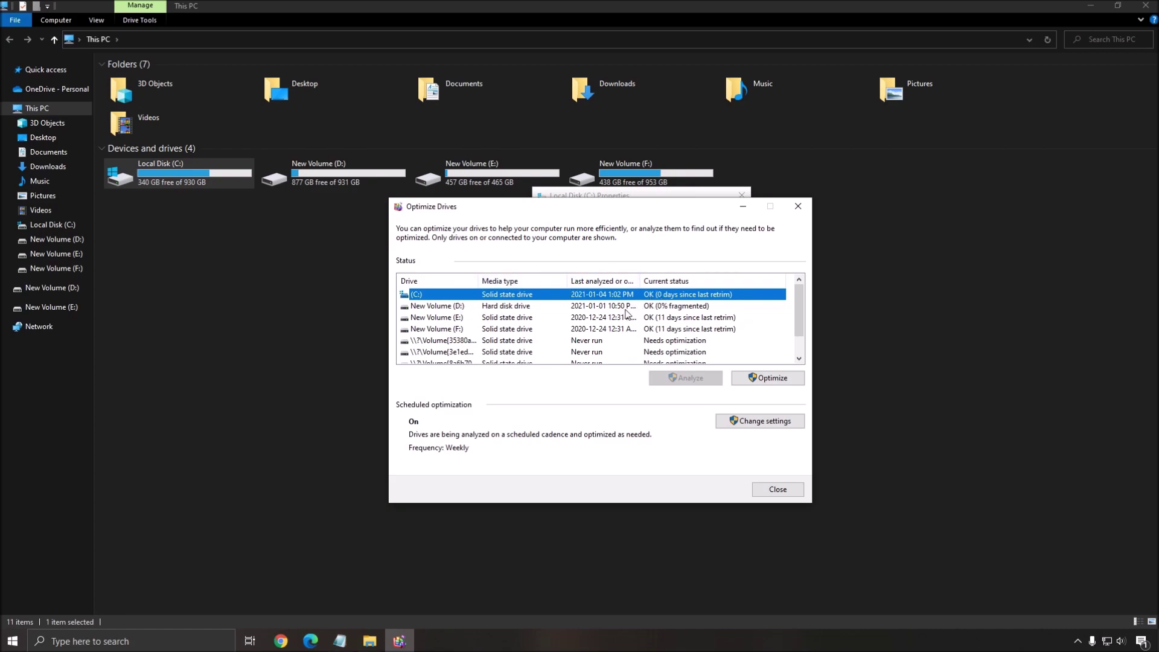
click(671, 309)
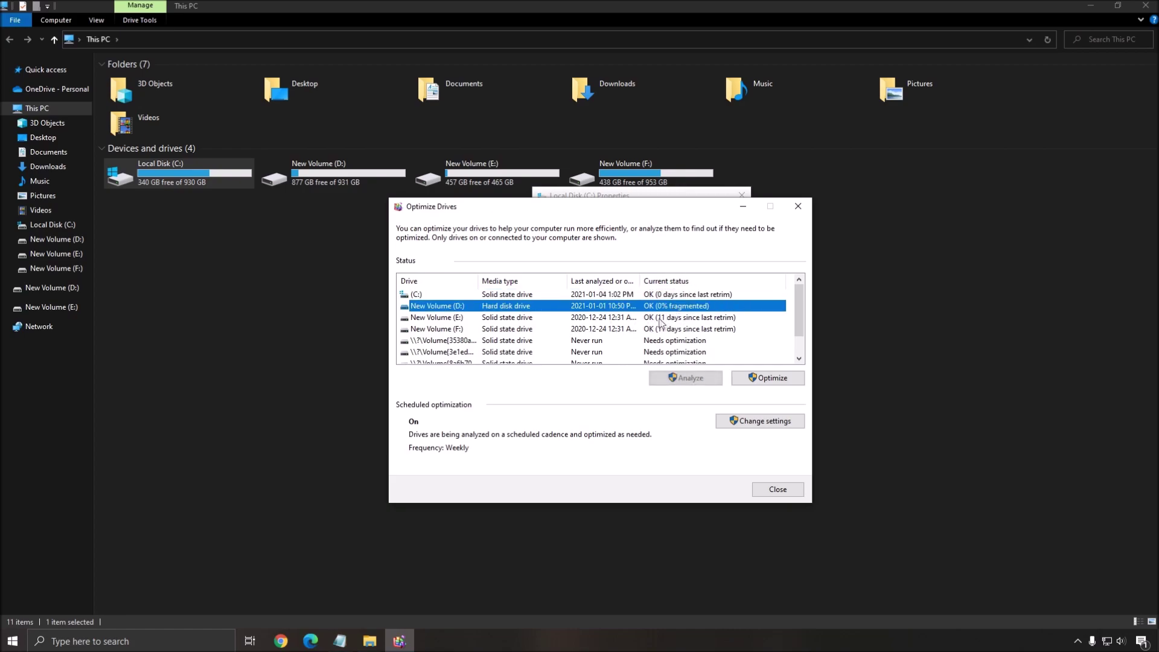
click(431, 296)
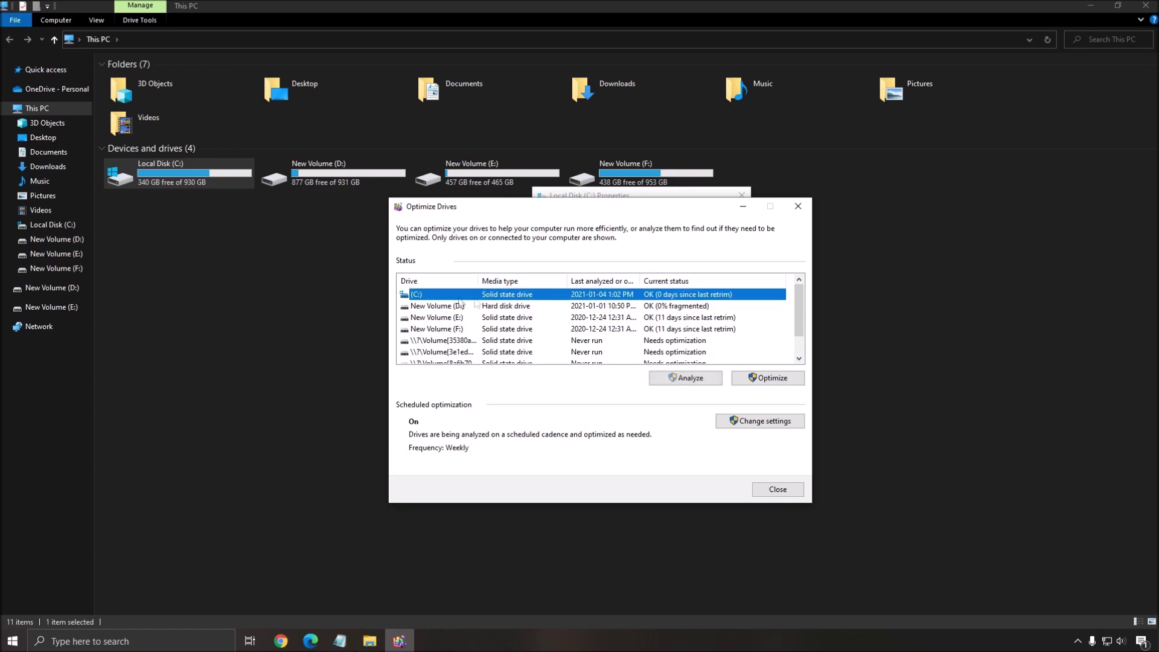
click(770, 379)
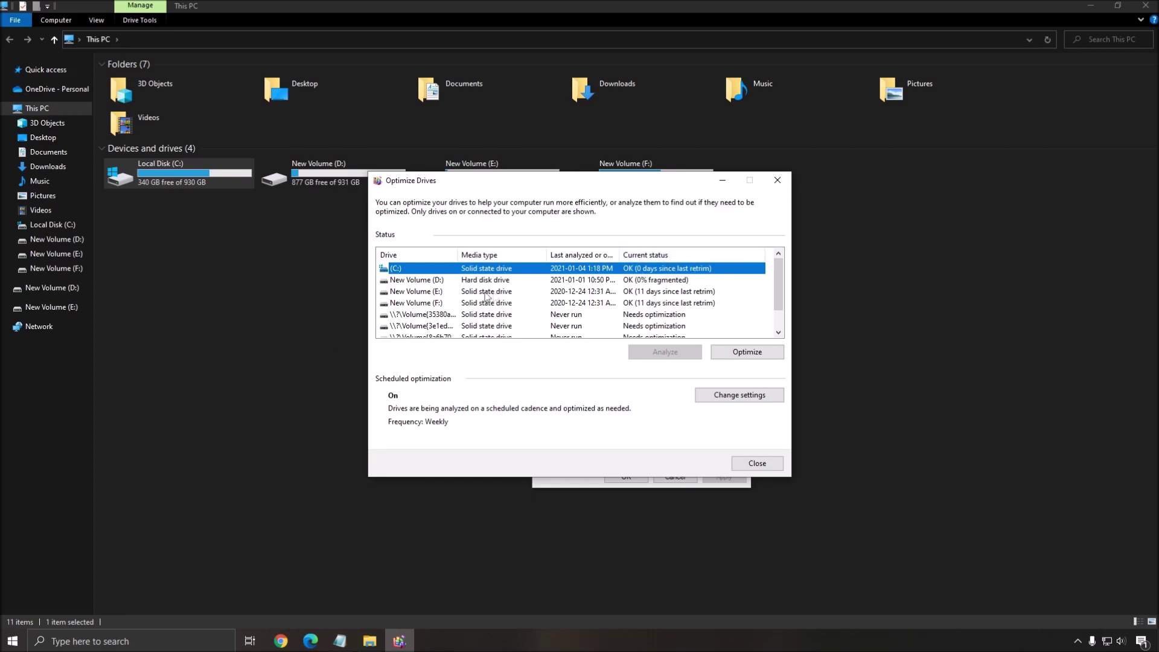
click(430, 282)
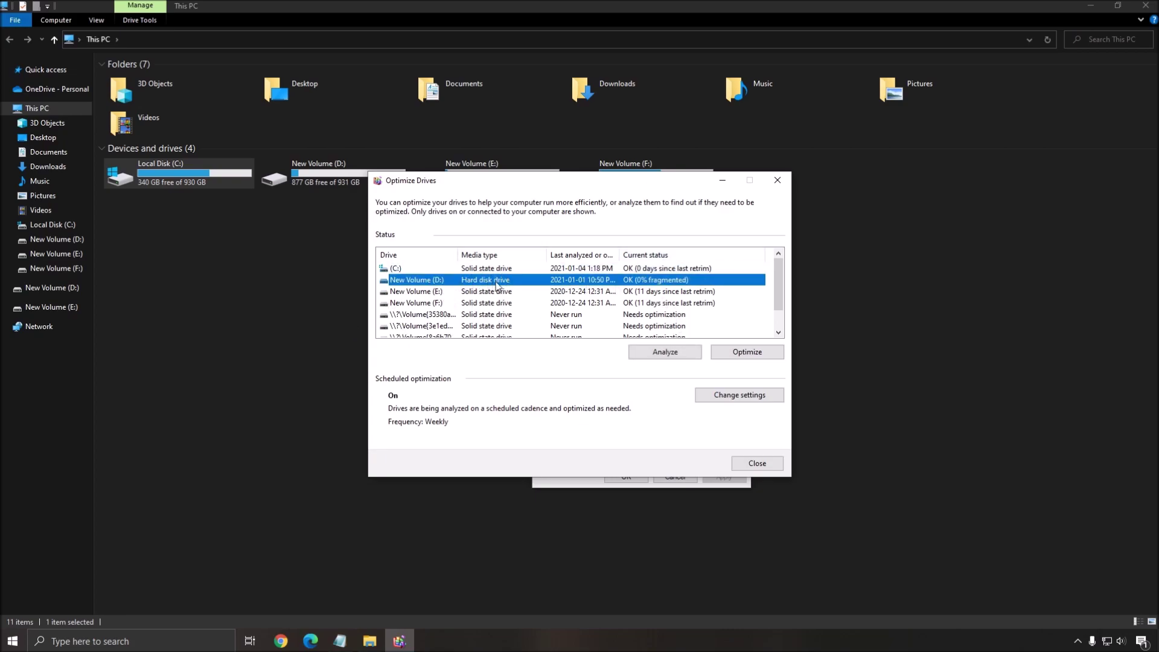